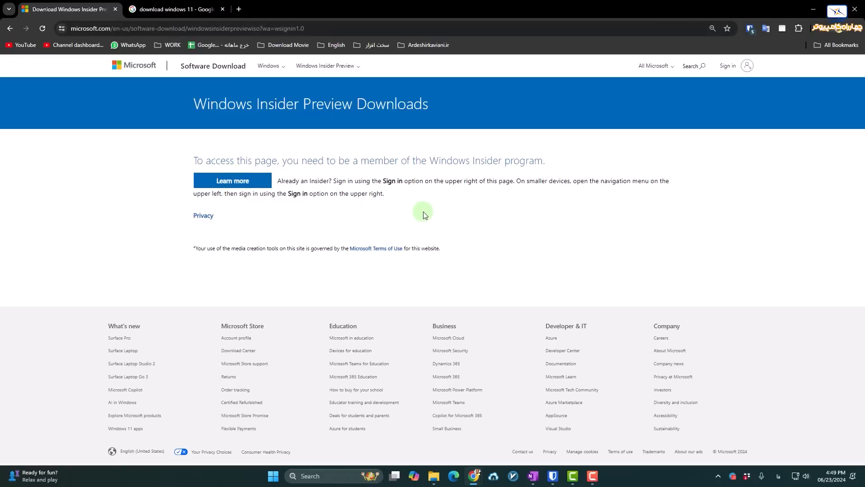
Sign in and select the Windows 11 Release Preview Channel build 26100.863 edition.
left_click(727, 68)
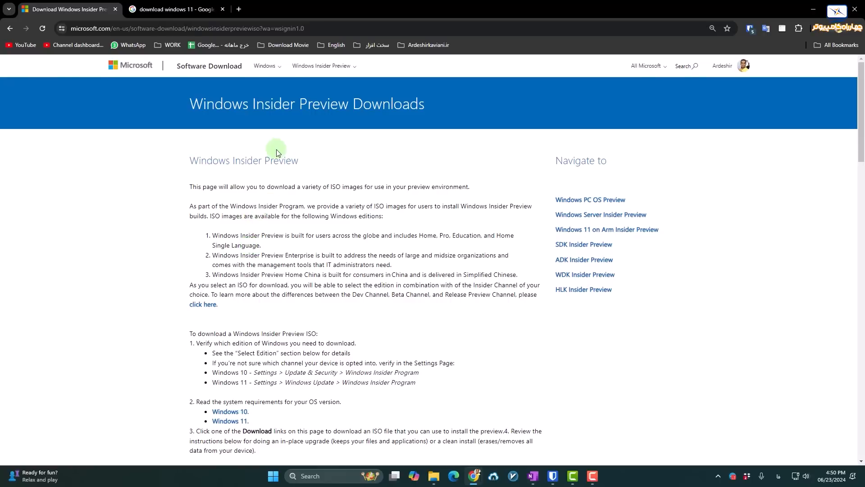
scroll(278, 154, "down", 7)
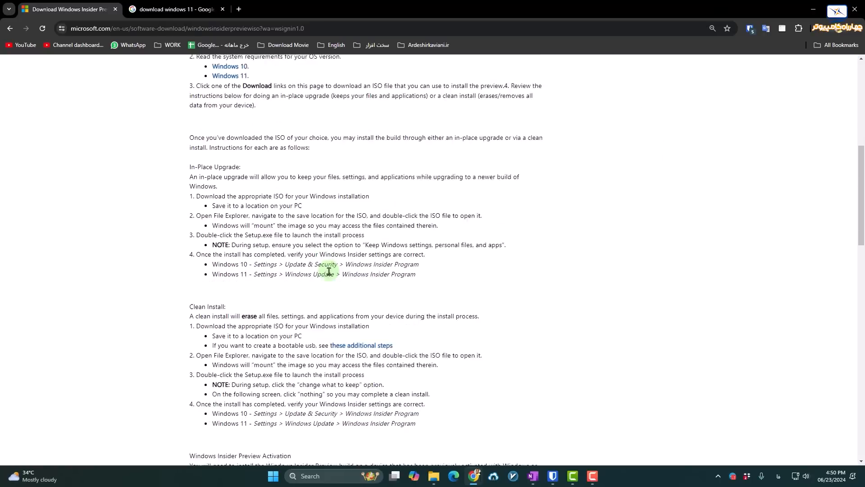
scroll(329, 271, "down", 10)
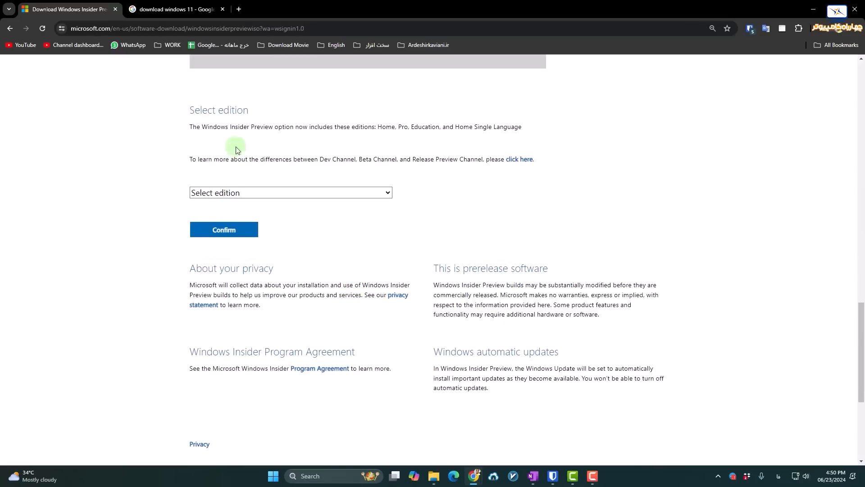
left_click(234, 193)
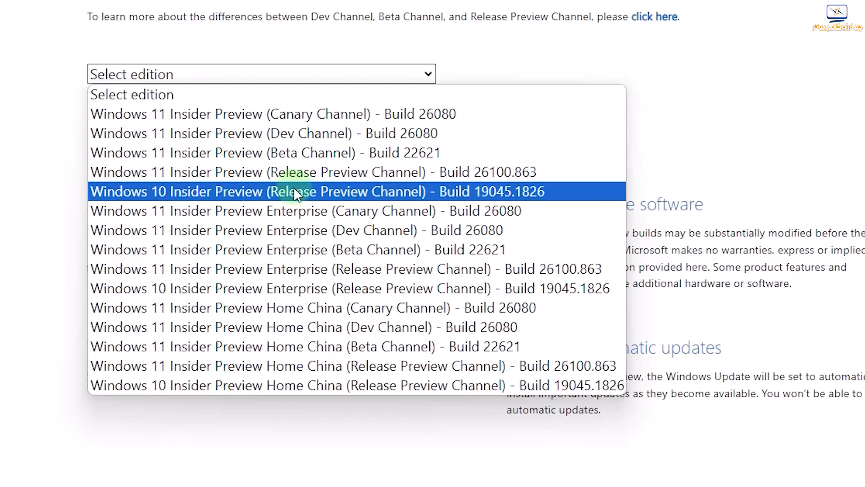
left_click(338, 177)
left_click(170, 139)
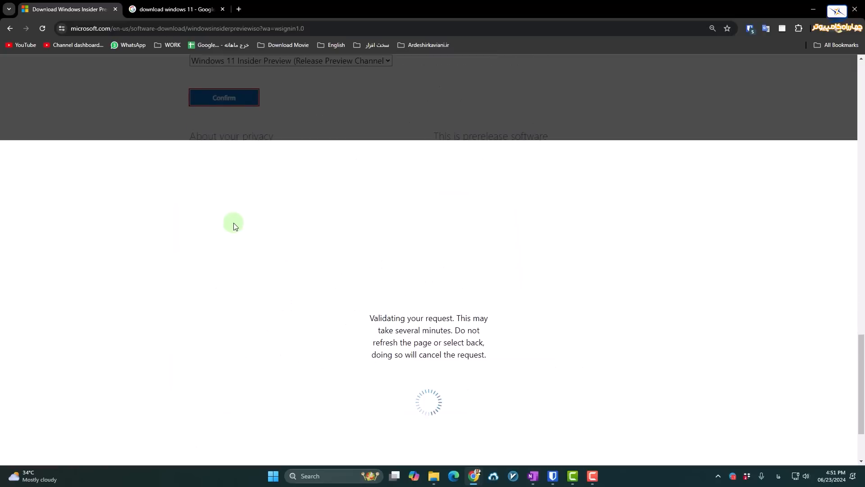
Choose English (United States) as the product language and highlight build number 26100.863.
left_click(252, 168)
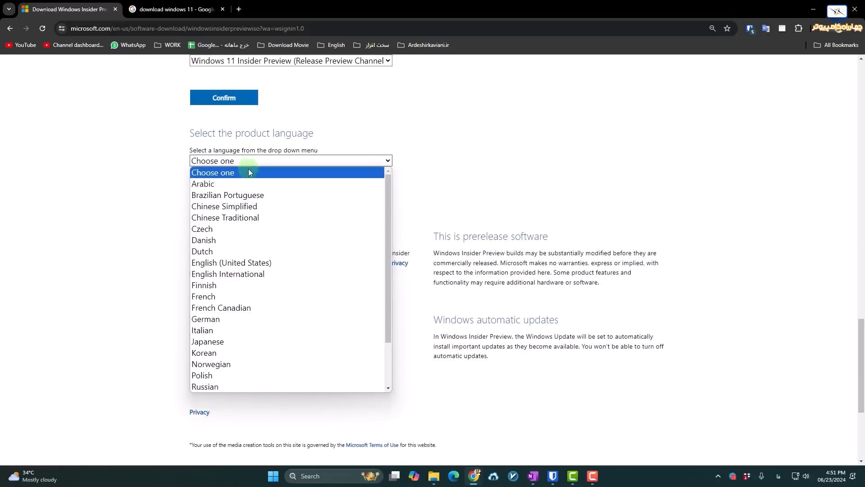
left_click(224, 264)
left_click(240, 201)
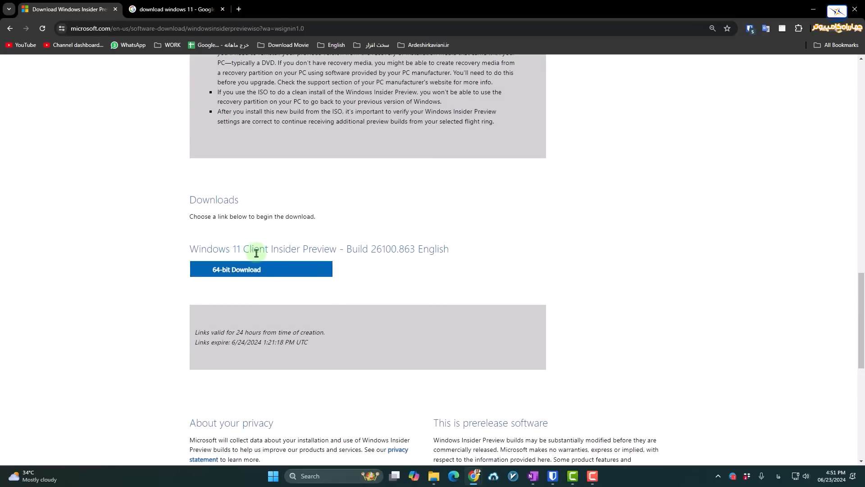
left_click_drag(370, 250, 416, 251)
left_click(424, 270)
Run winver to check the installed Windows version and build.
key("super+r")
type("winver")
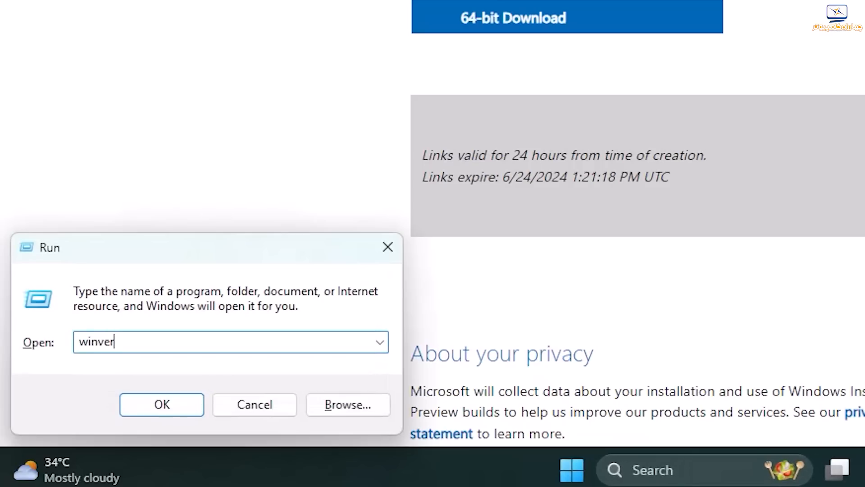
key("Return")
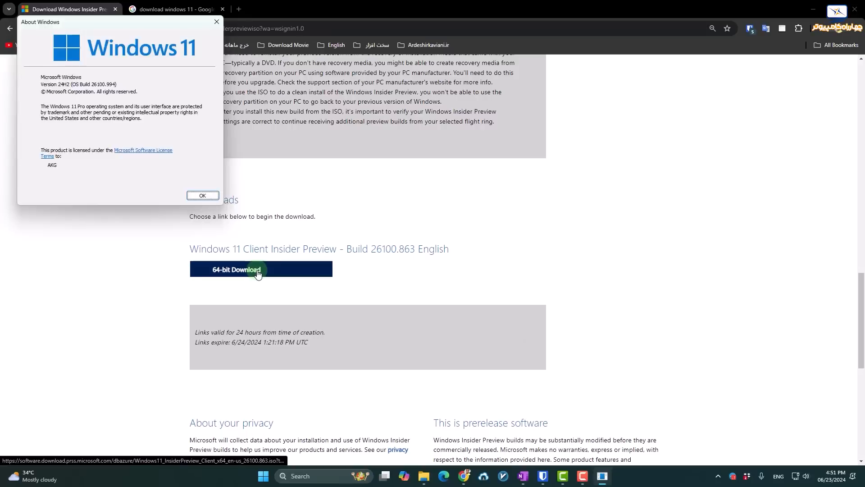
Start the 5.406 GB 64-bit Insider Preview ISO download in IDM, then pause it.
left_click(257, 270)
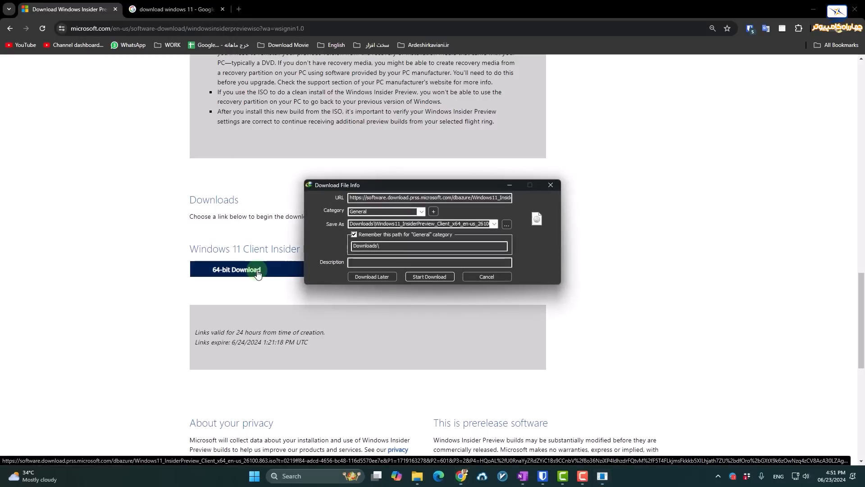
left_click(436, 274)
left_click(469, 245)
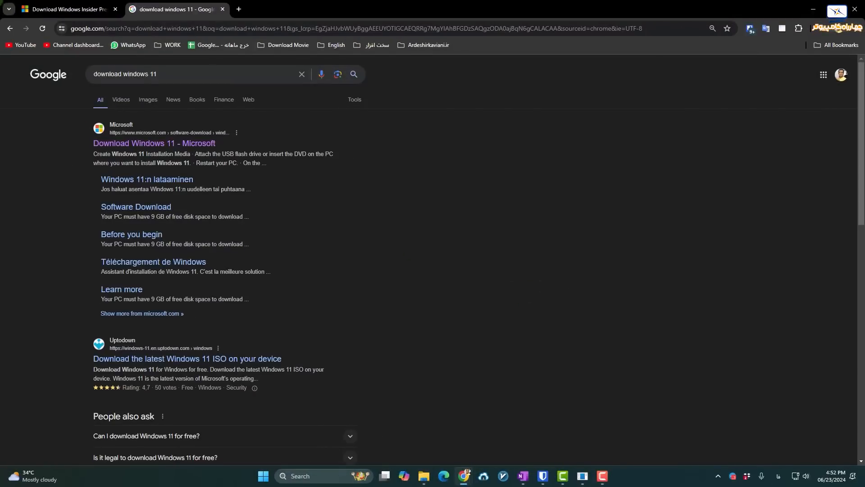
left_click(67, 9)
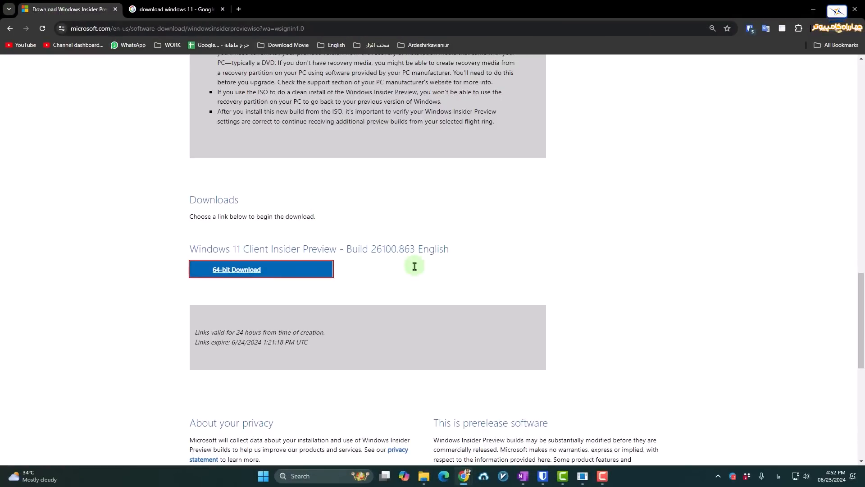
left_click(830, 479)
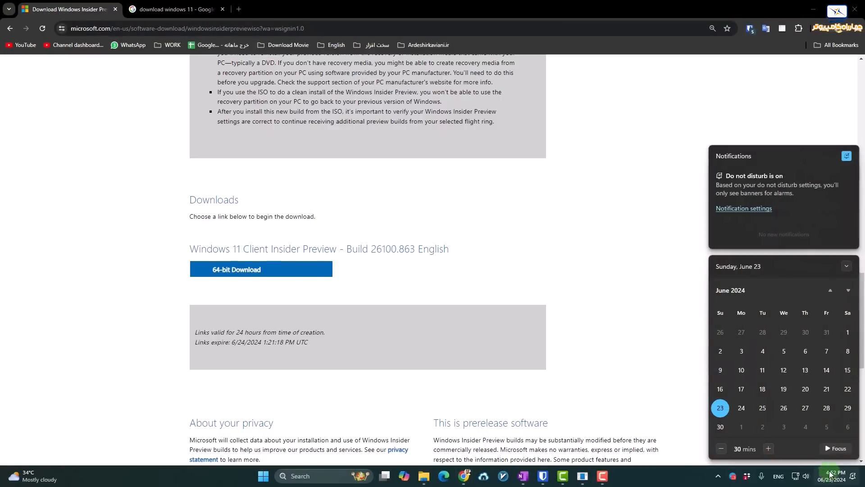
left_click(540, 271)
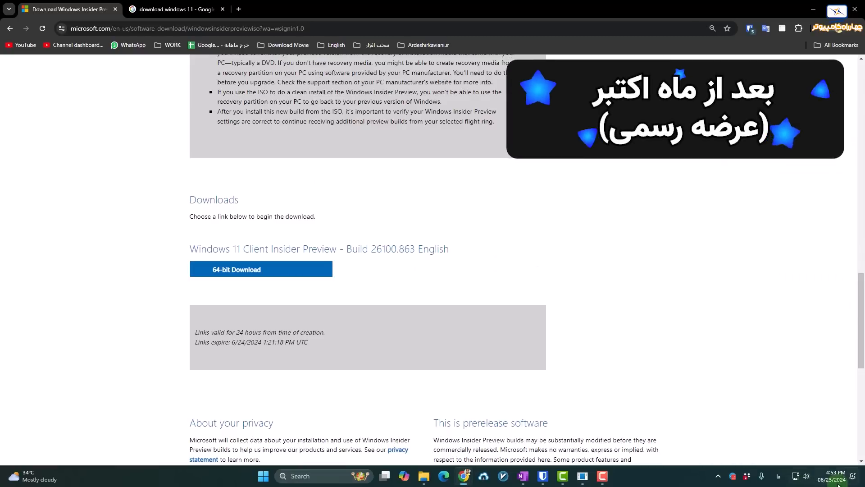
On Microsoft's Download Windows 11 page, select the Windows 11 multi-edition x64 ISO.
left_click(156, 10)
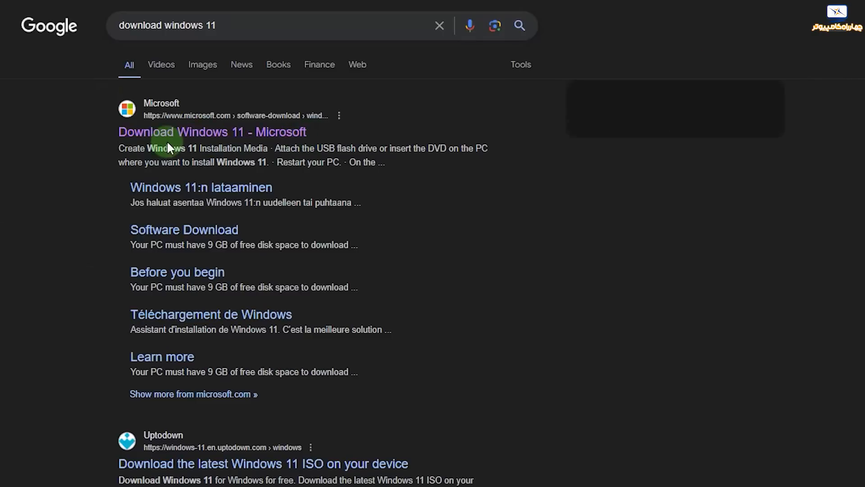
left_click(195, 131)
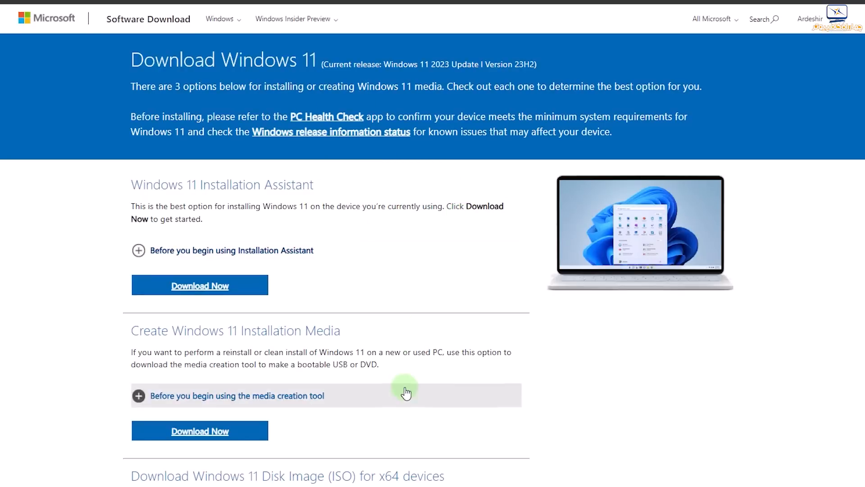
scroll(401, 392, "down", 4)
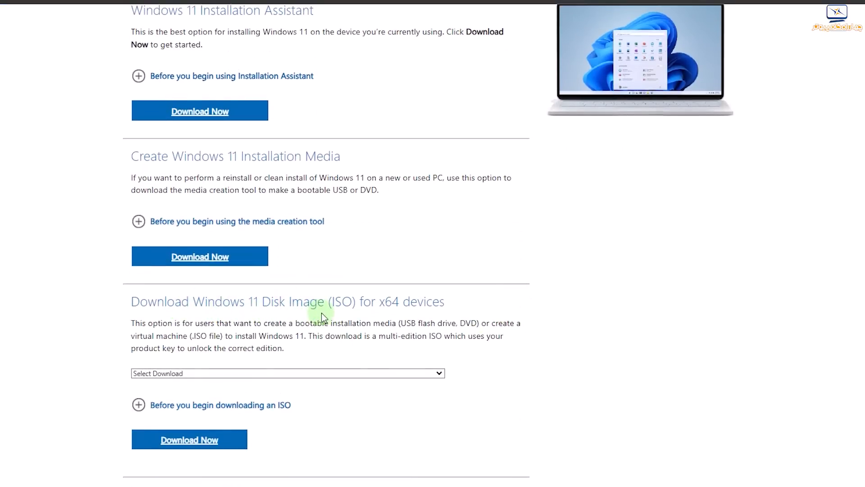
left_click(258, 373)
left_click(245, 393)
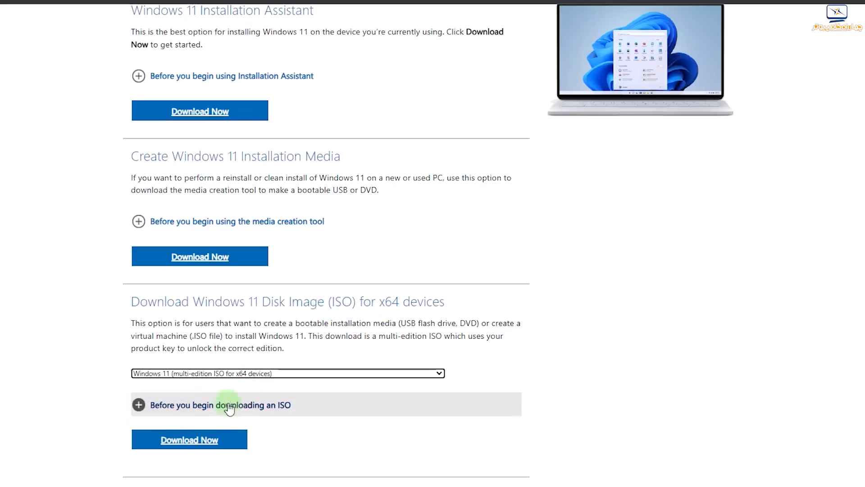
left_click(205, 444)
Choose English (United States), start the 64-bit download, then cancel it in IDM.
left_click(253, 196)
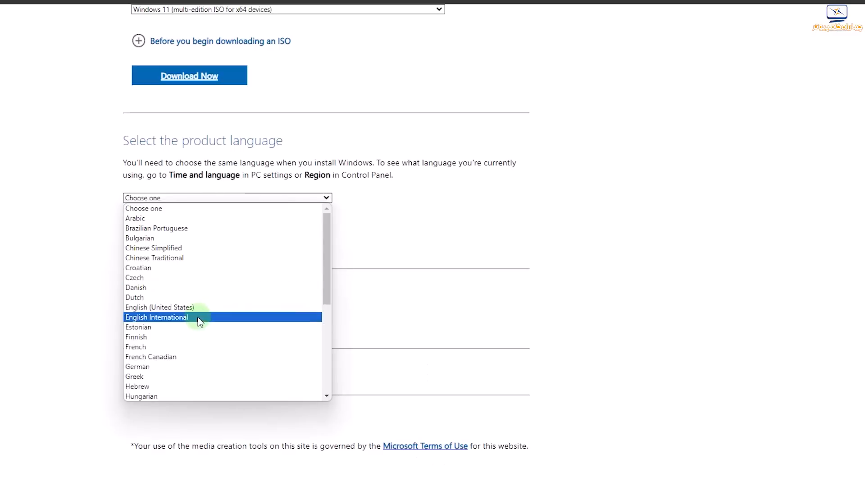
left_click(193, 307)
left_click(173, 251)
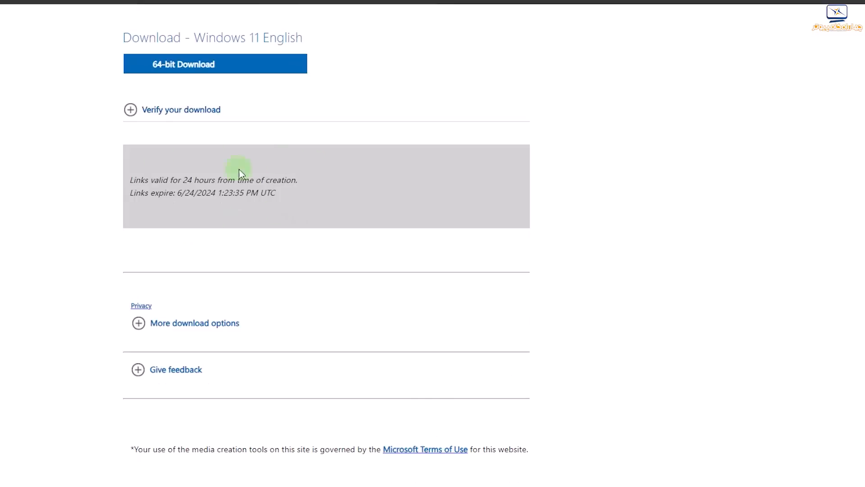
scroll(248, 135, "up", 3)
left_click(248, 175)
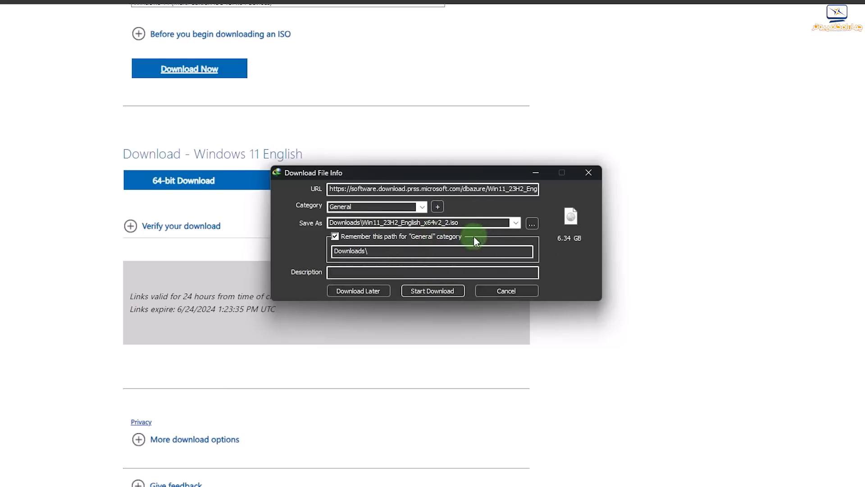
left_click(498, 291)
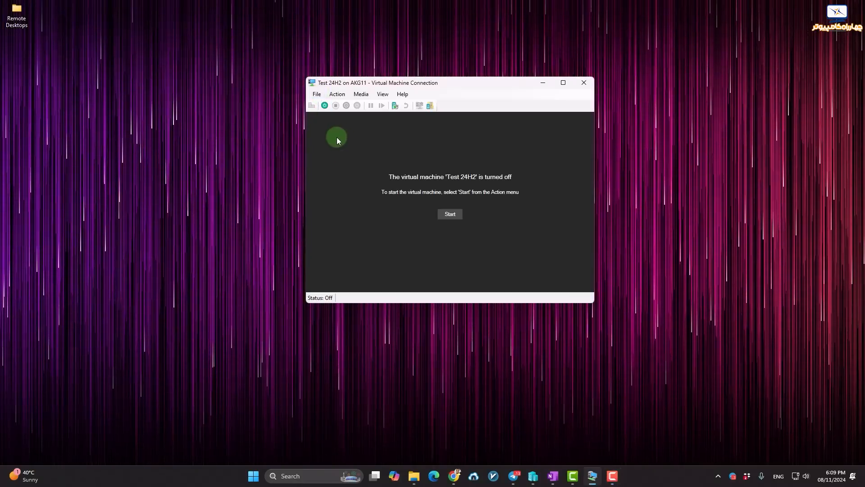
Confirm Network Adapter is first in the Test 24H2 firmware boot order and start the VM.
left_click(317, 95)
left_click(328, 106)
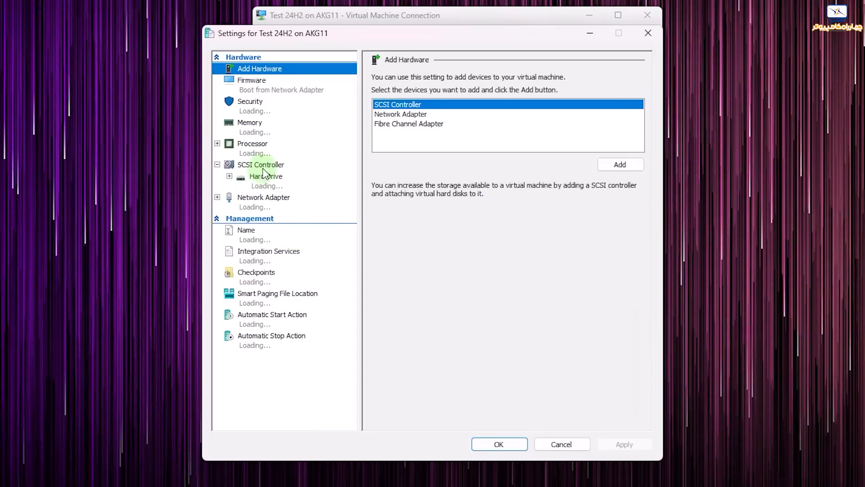
left_click(280, 90)
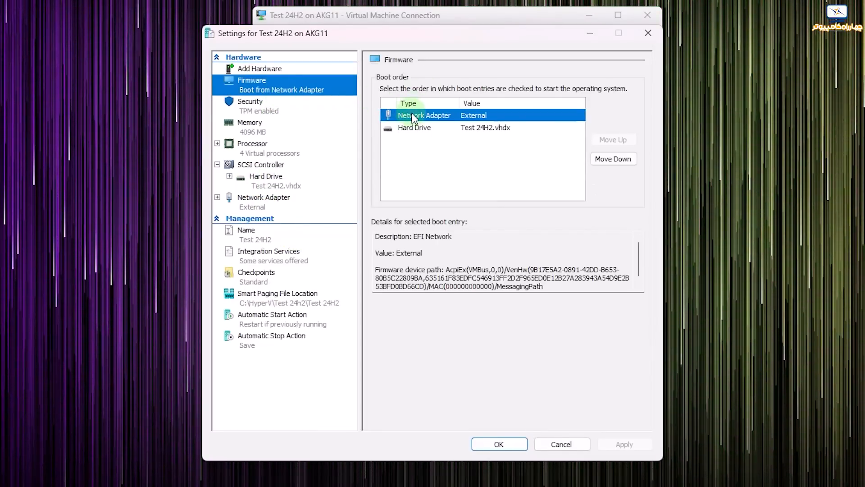
left_click(499, 443)
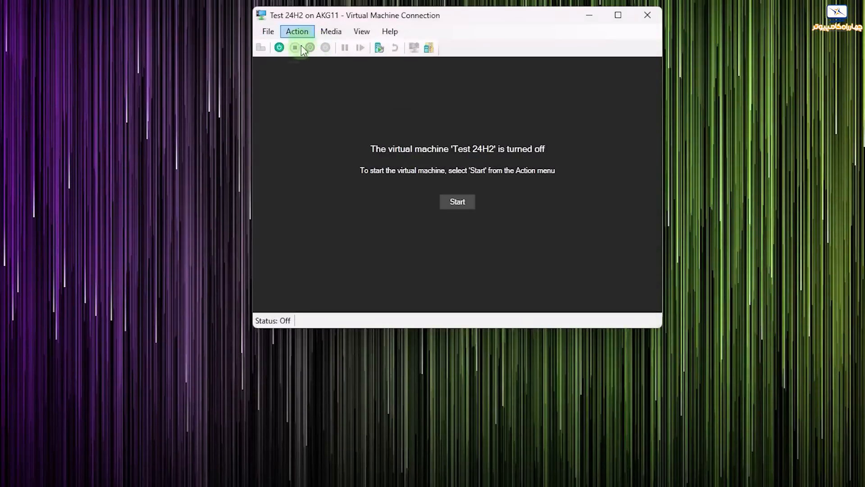
left_click(281, 50)
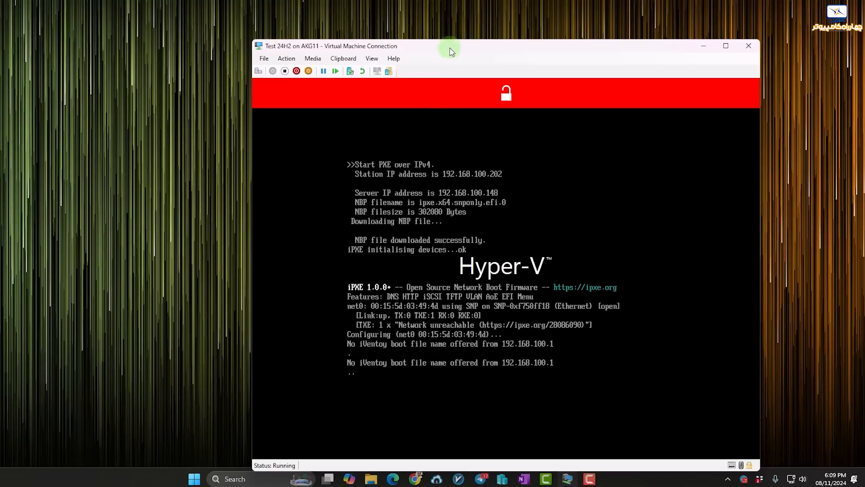
Boot the Windows11_InsiderPreview 26100.863 ISO from the iVentoy ISO Boot Menu.
left_click_drag(452, 52, 383, 32)
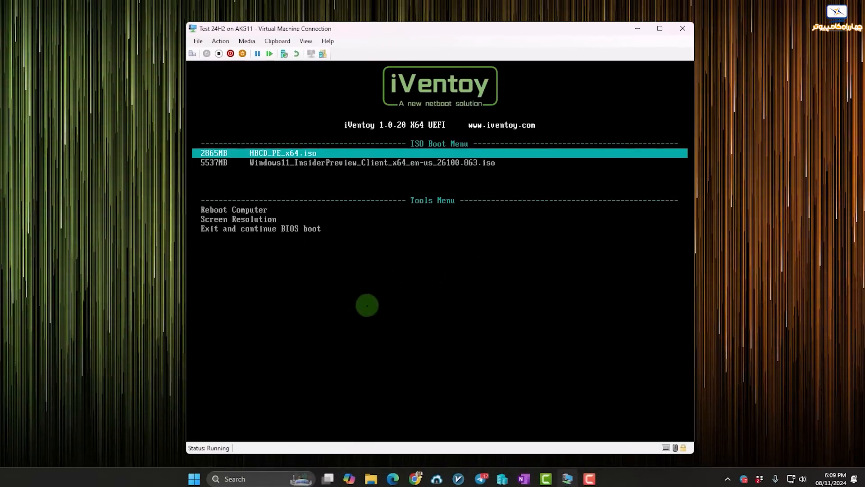
key("Down")
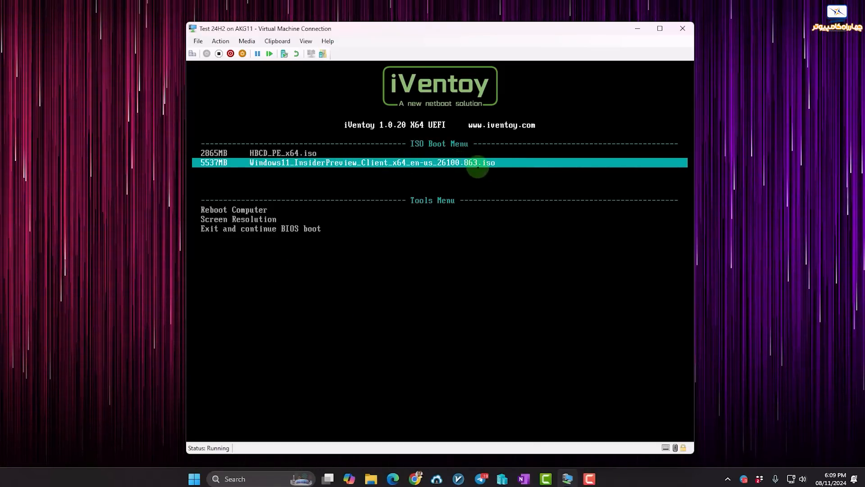
key("Return")
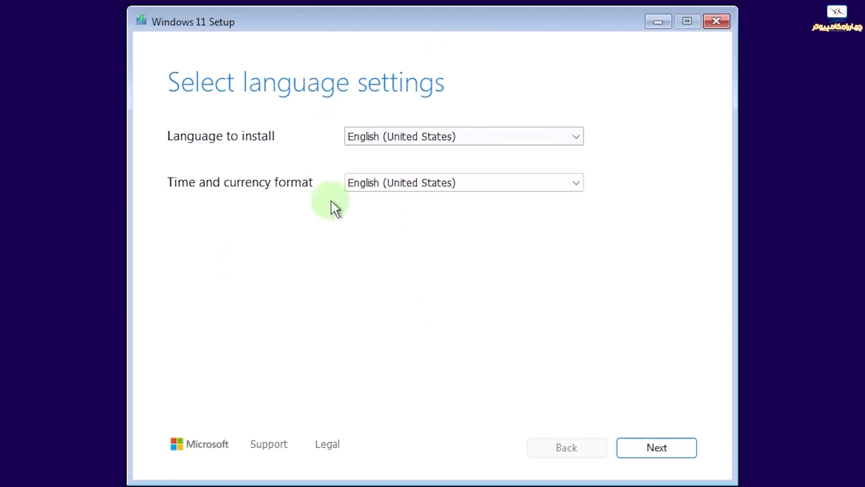
Accept English (United States) and the US keyboard, agree to deletion, and skip the product key.
left_click(647, 449)
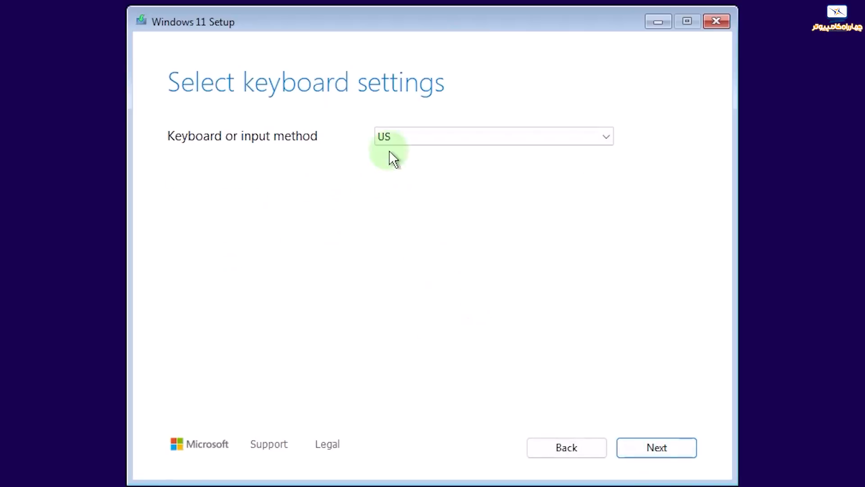
left_click(646, 448)
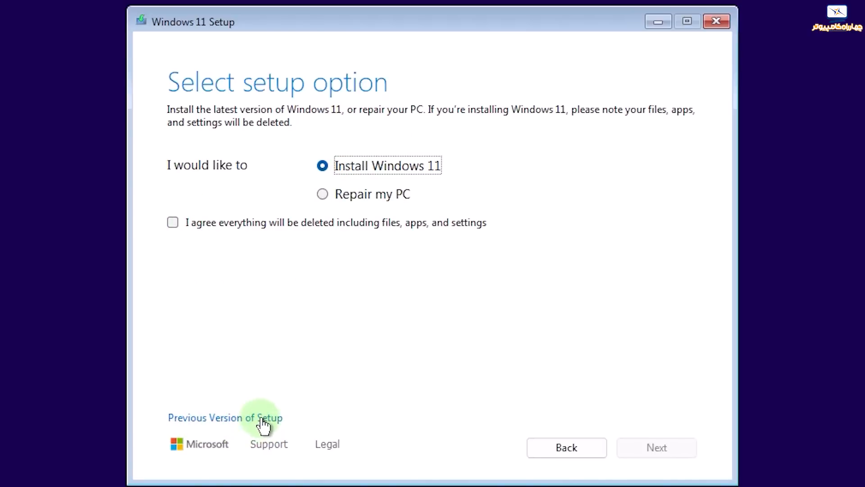
left_click(179, 219)
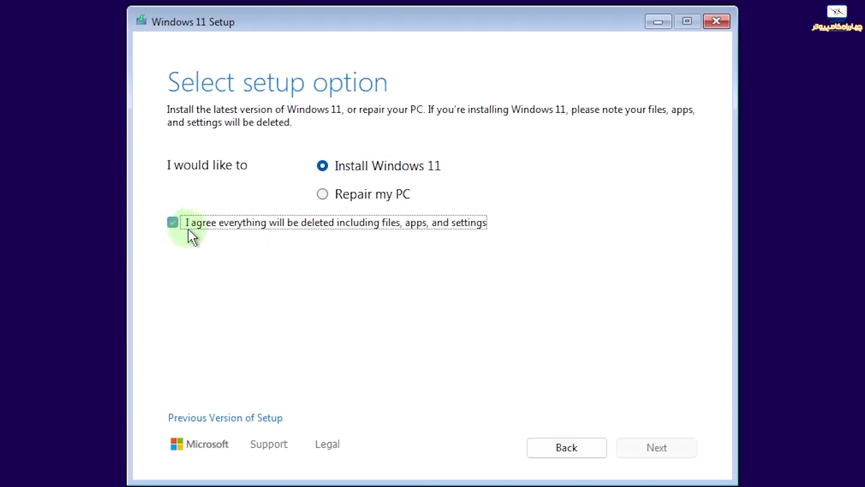
left_click(670, 450)
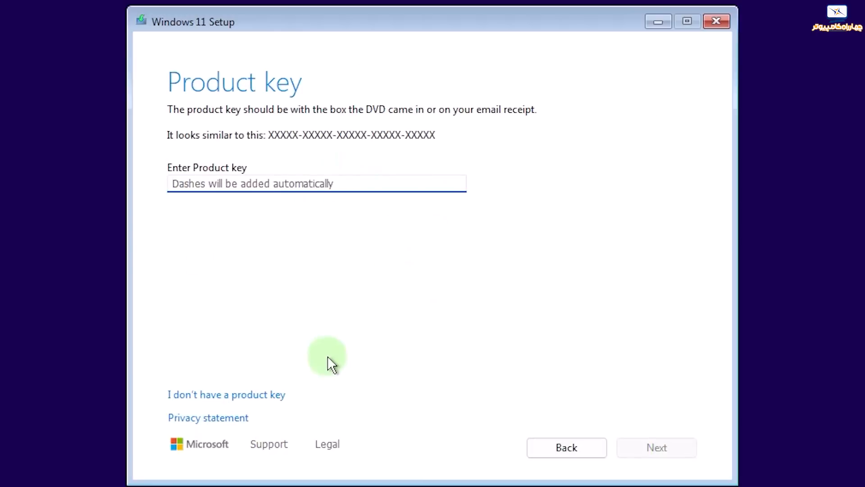
left_click(248, 395)
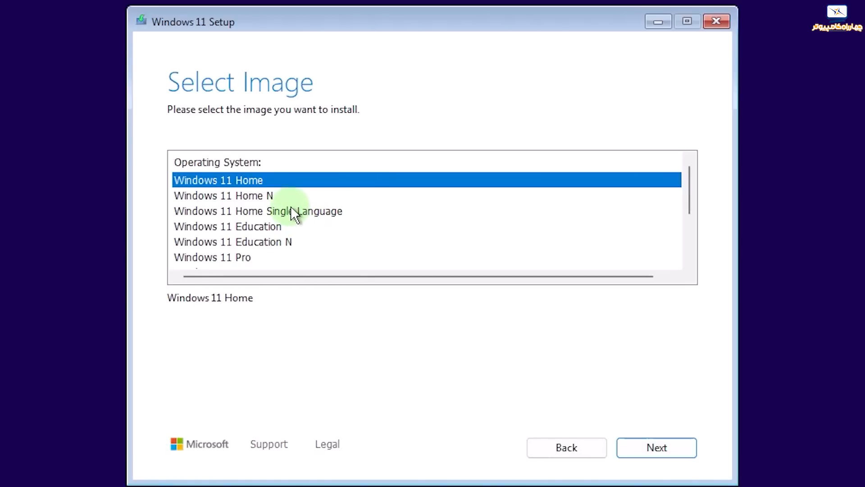
Select Windows 11 Pro as the edition to install.
scroll(290, 207, "down", 2)
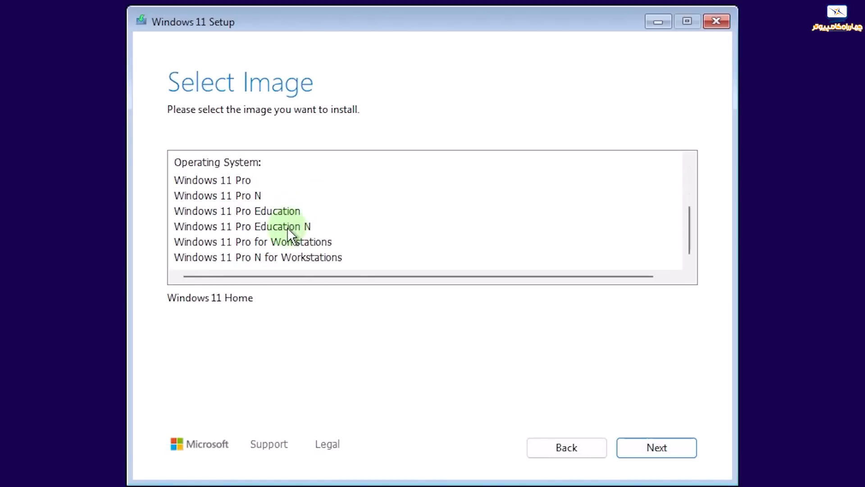
scroll(279, 239, "up", 3)
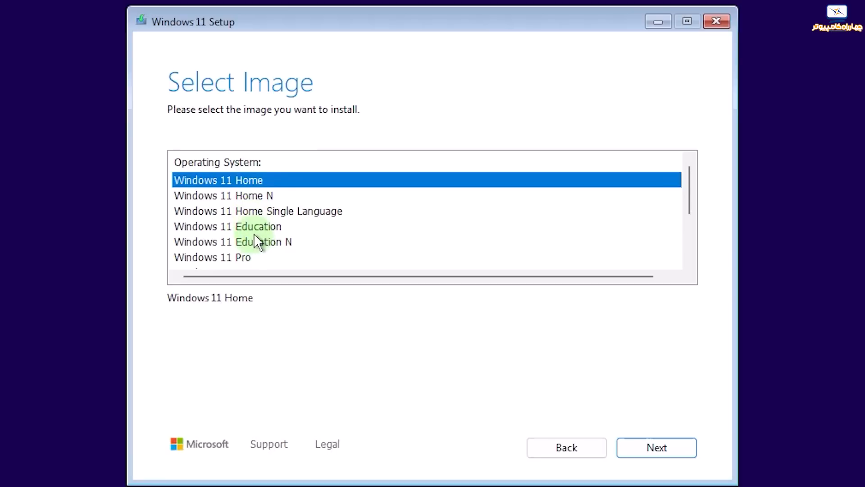
scroll(253, 233, "down", 1)
left_click(256, 211)
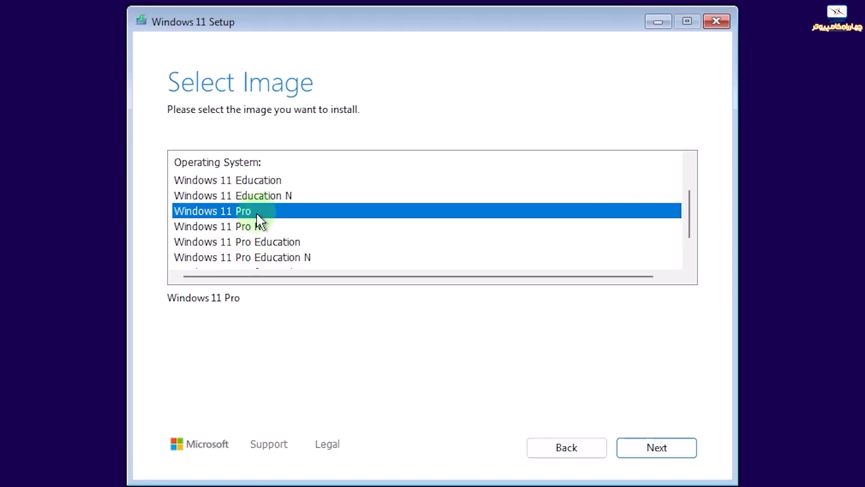
left_click(636, 441)
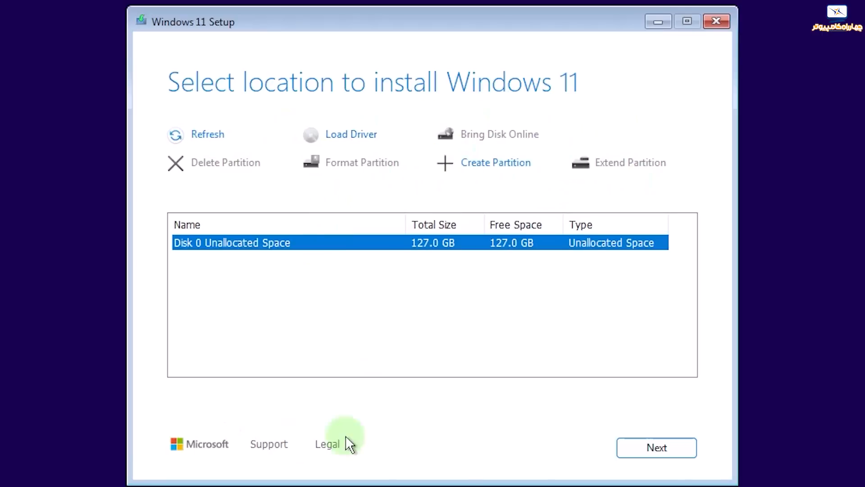
Create a full 130046 MB partition and install Windows 11 Pro onto Partition 3.
left_click(490, 168)
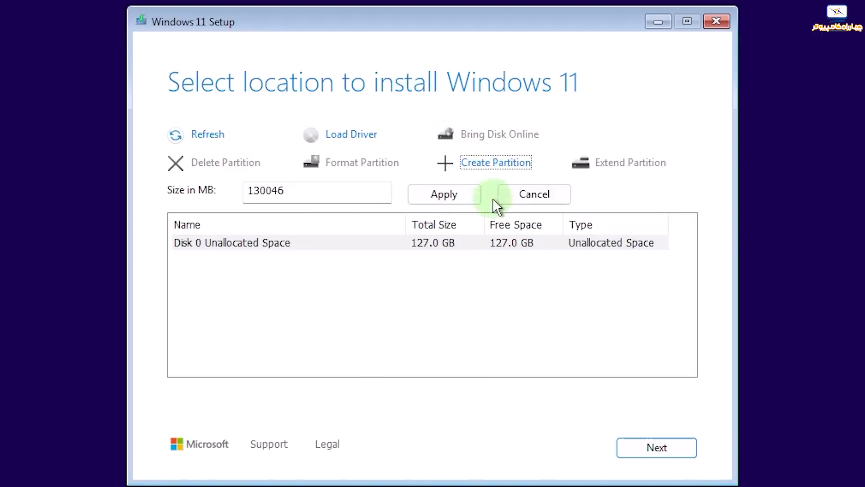
left_click(439, 195)
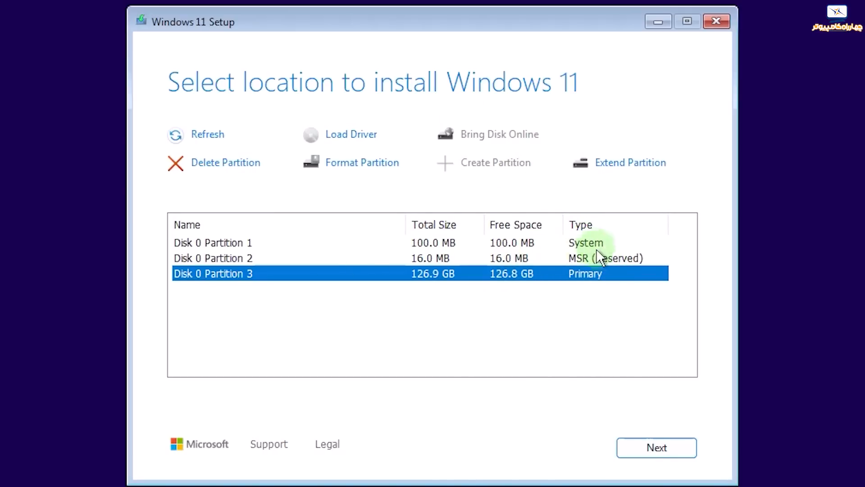
left_click(655, 448)
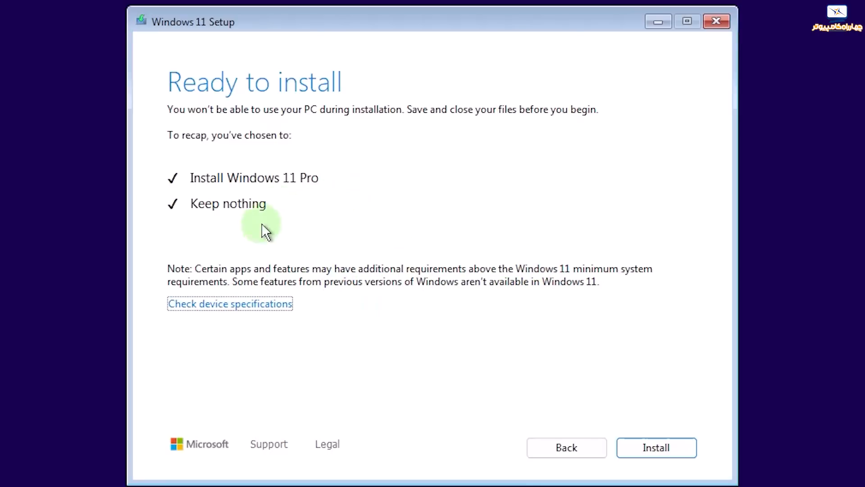
left_click(651, 448)
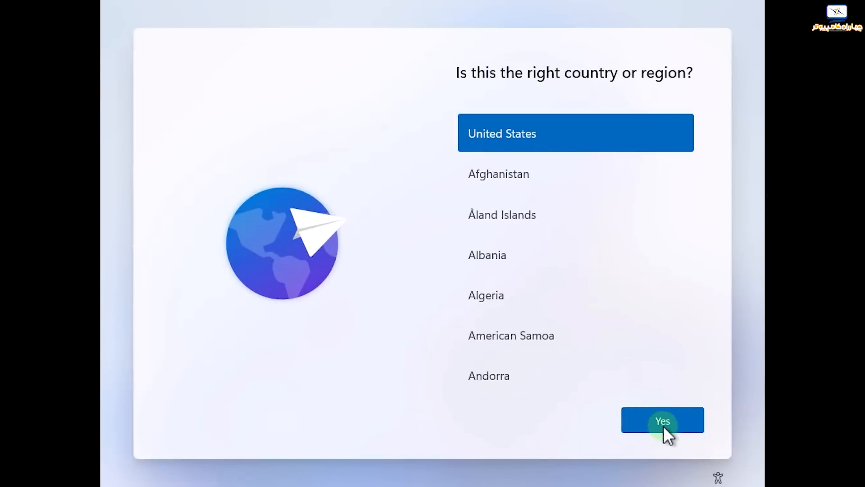
Confirm United States and the keyboard, then add Persian (Iran) as a second keyboard layout.
left_click(664, 421)
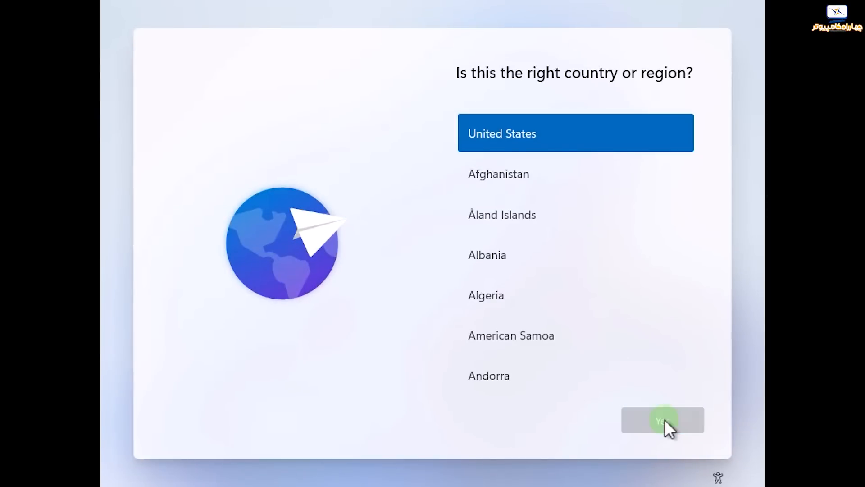
left_click(670, 425)
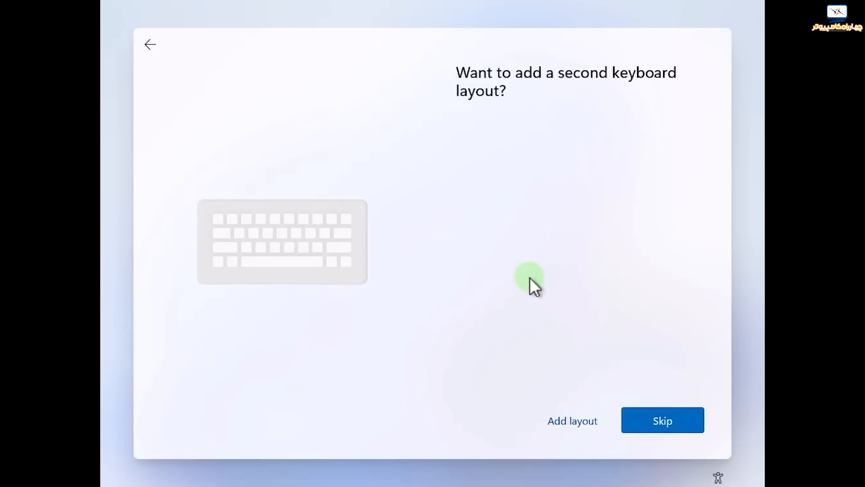
left_click(566, 425)
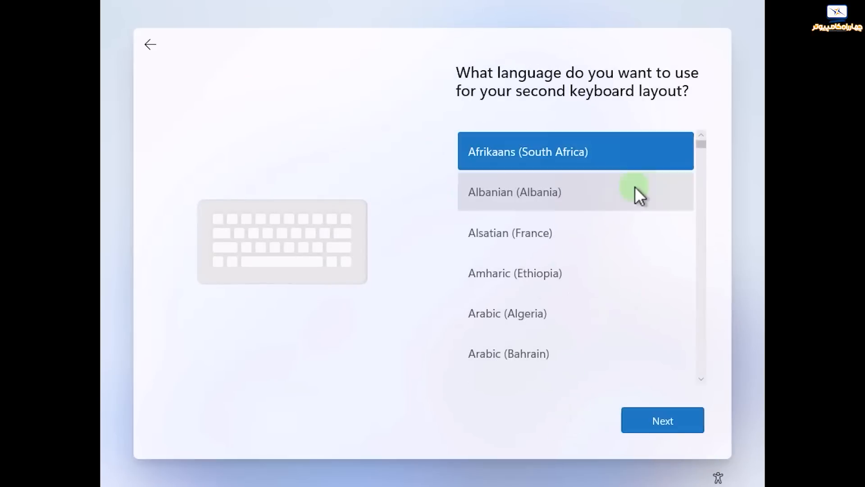
left_click_drag(702, 145, 702, 289)
left_click(590, 205)
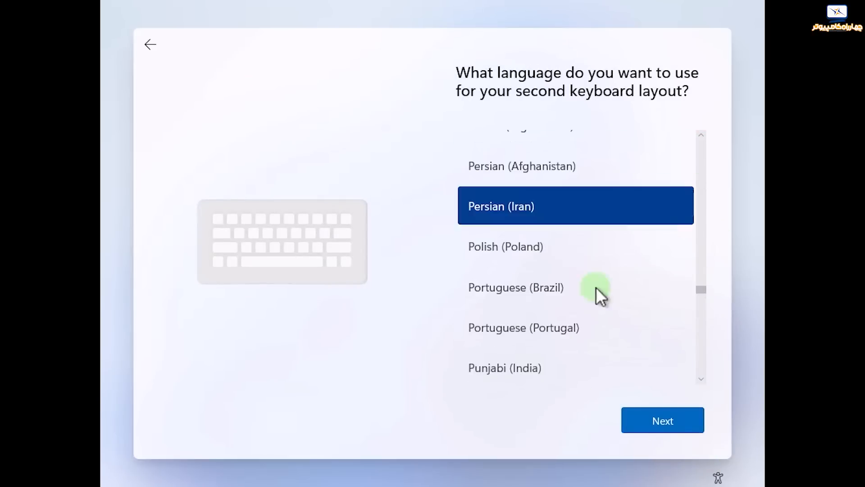
left_click(671, 423)
left_click(668, 423)
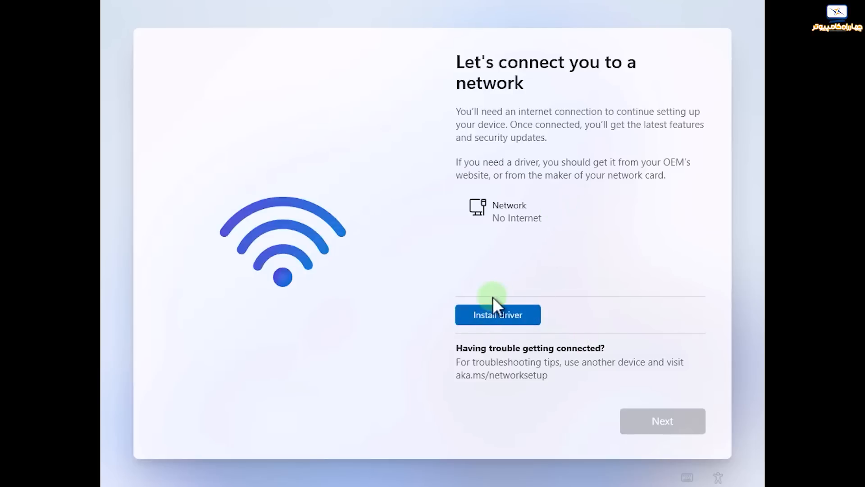
Browse Local Disk (C:) for a network driver, cancel, and open the VM's settings.
left_click(509, 314)
double_click(527, 181)
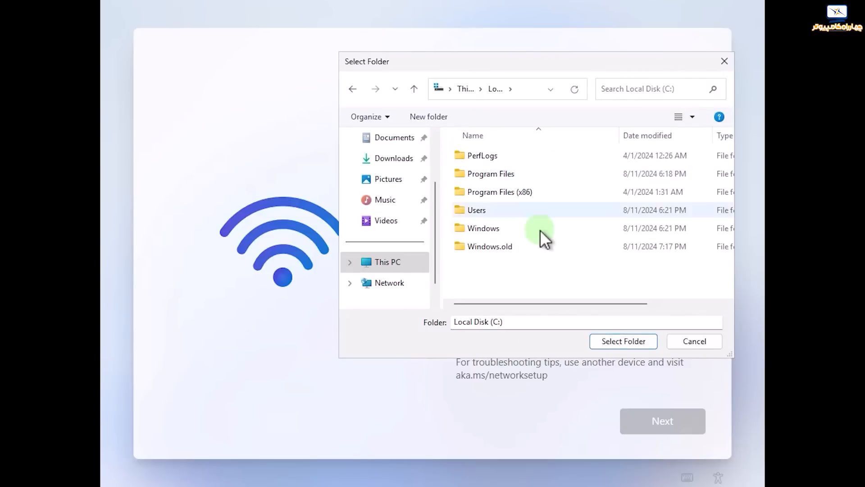
left_click(700, 341)
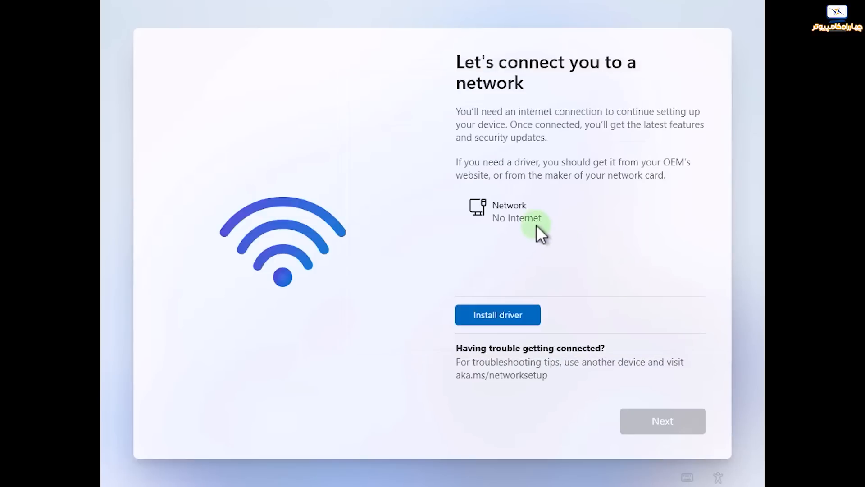
left_click(547, 8)
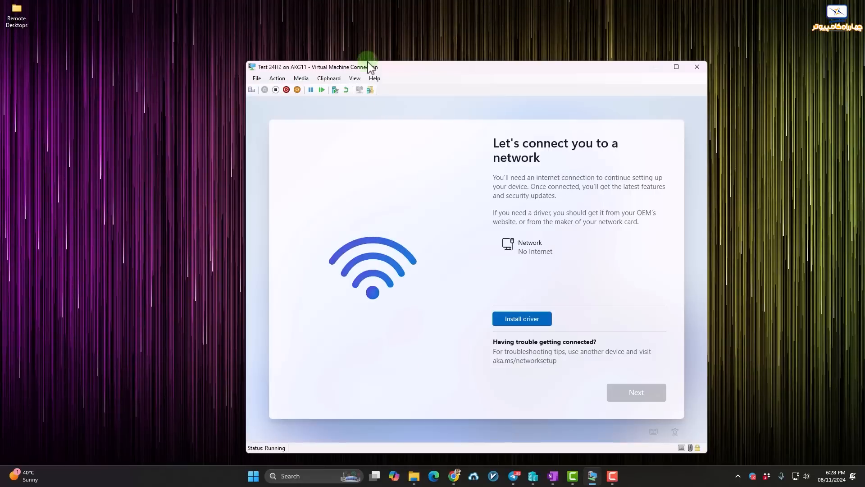
left_click(257, 78)
left_click(276, 88)
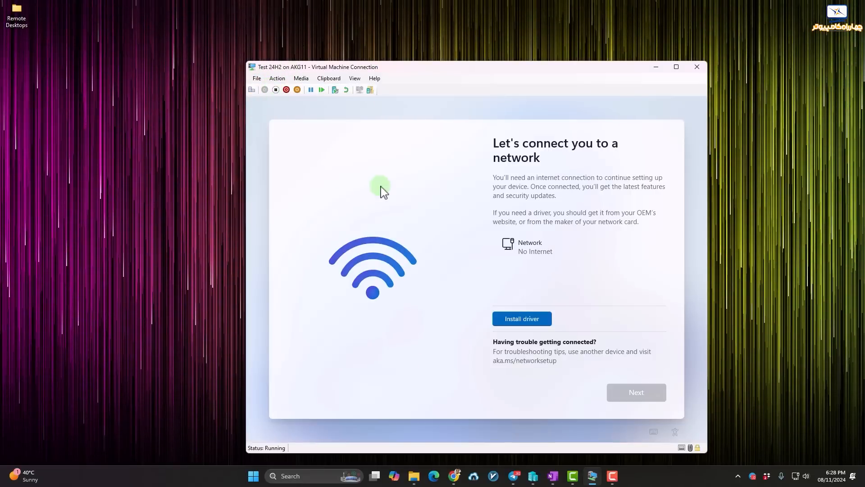
Switch the VM network adapter's virtual switch from External to Default Switch and save.
left_click(313, 211)
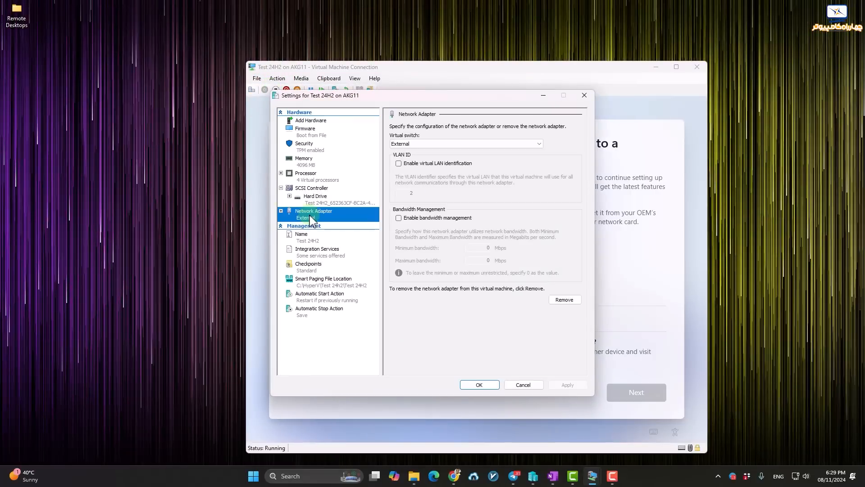
left_click(408, 144)
left_click(398, 186)
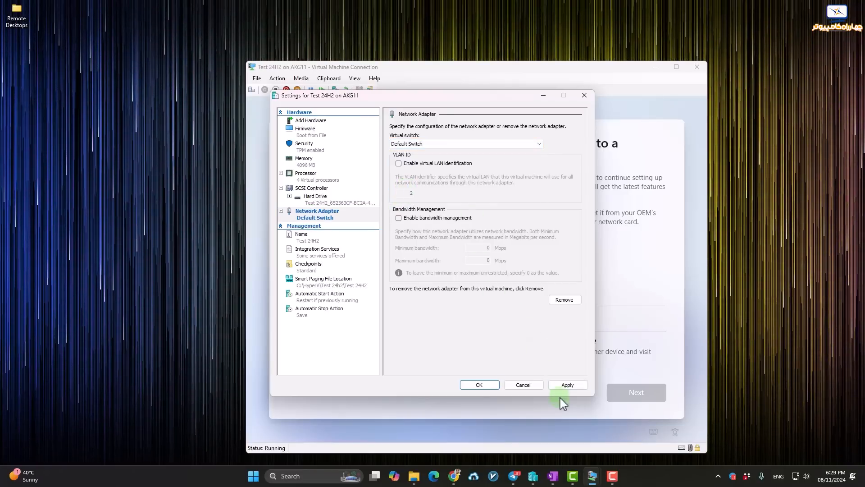
left_click(564, 385)
left_click(480, 385)
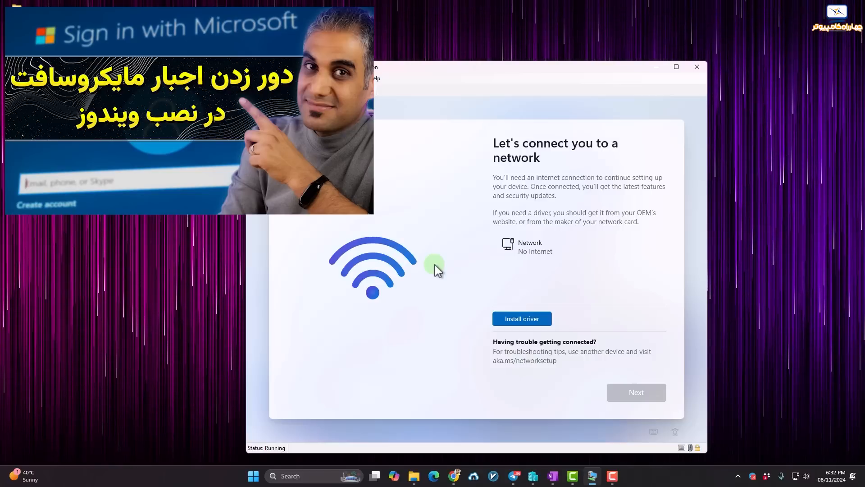
Run oobe\bypassnro from a Shift+F10 Command Prompt to skip the network requirement.
key("shift+F10")
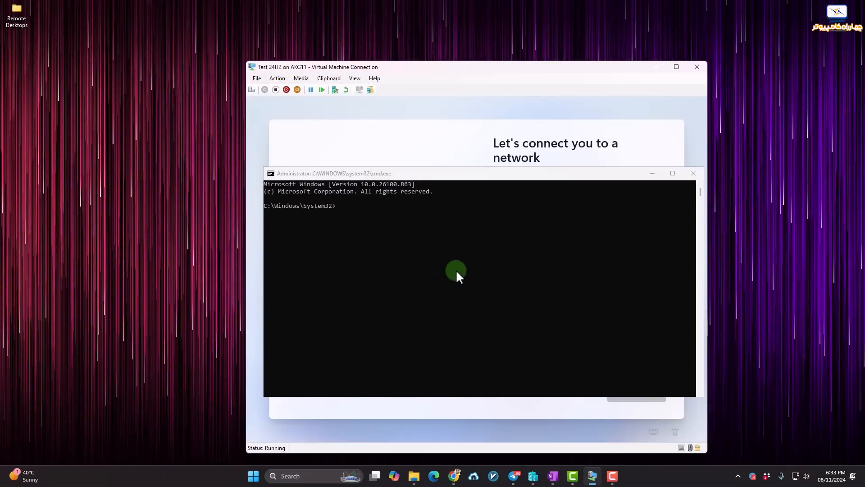
type("oobe\\bypassnro")
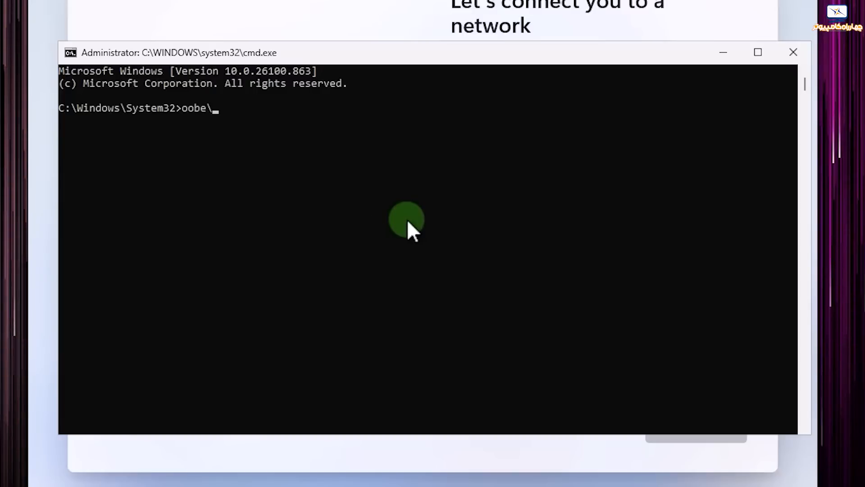
key("Return")
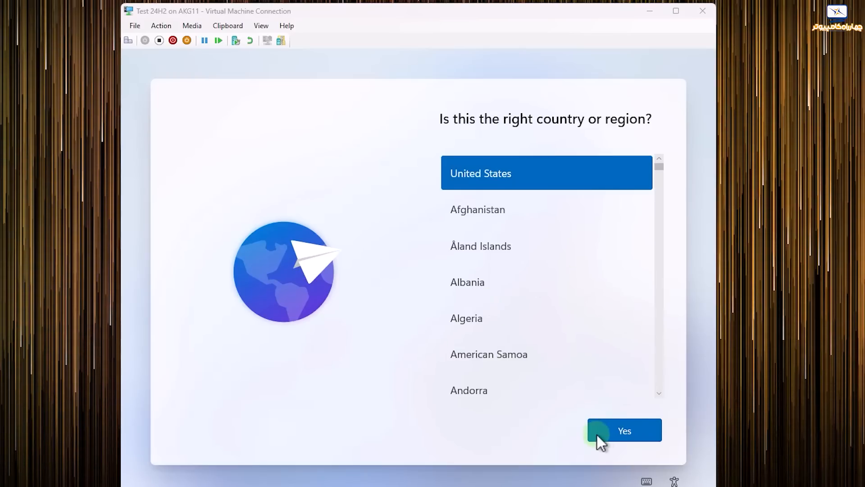
Confirm the country/region, add Persian as a second keyboard layout, and skip naming the device.
left_click(621, 432)
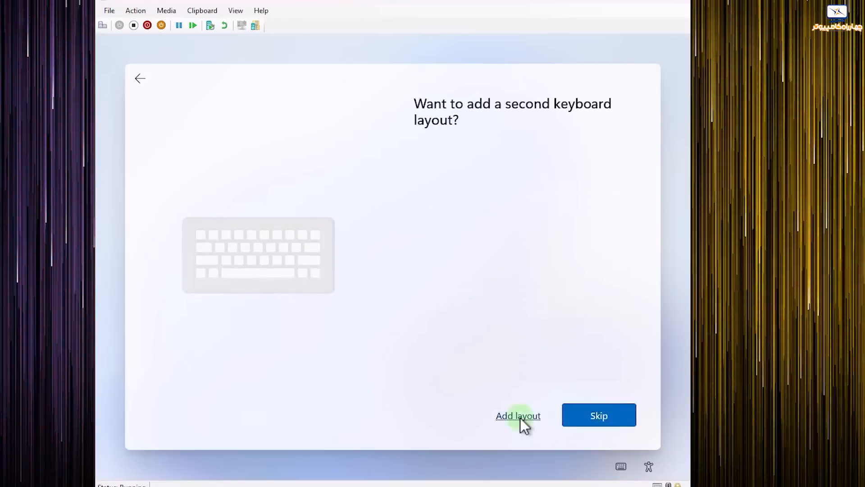
left_click(519, 417)
left_click_drag(633, 165, 640, 291)
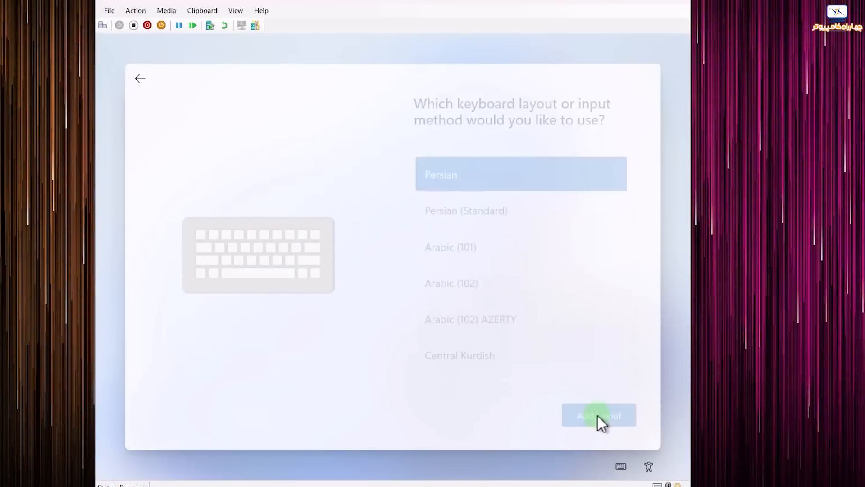
left_click(597, 415)
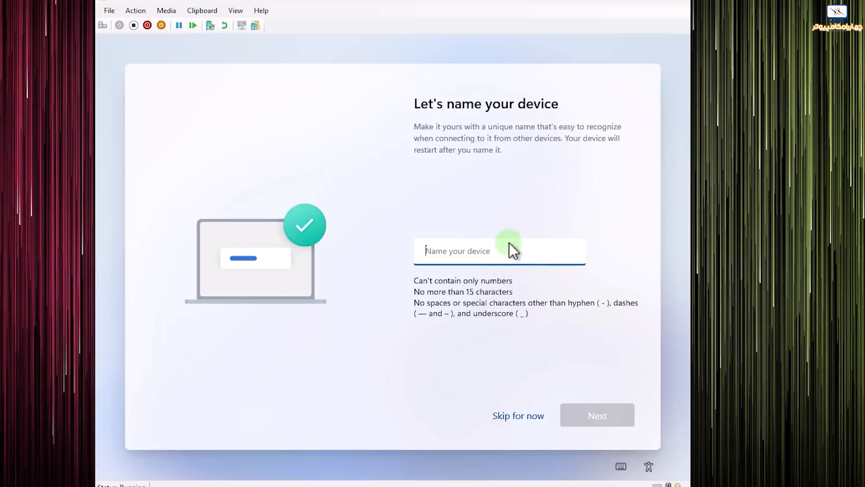
left_click(516, 416)
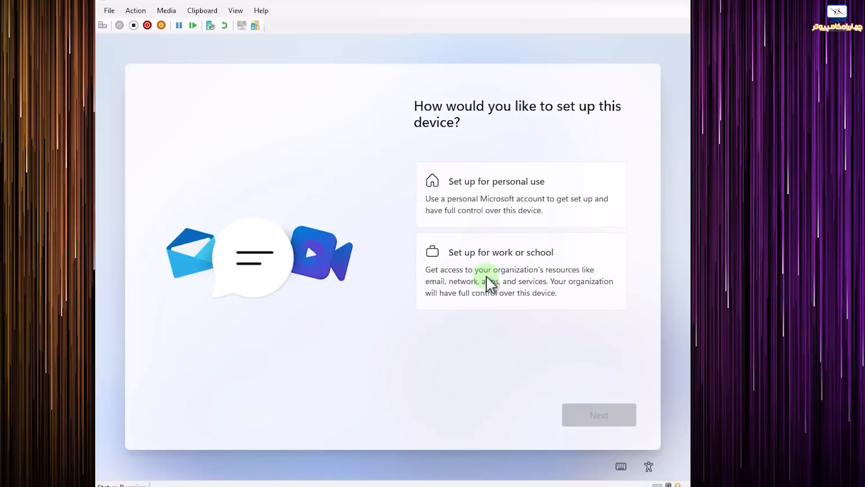
Choose 'Set up for personal use' and begin signing in with a Microsoft account.
left_click(484, 192)
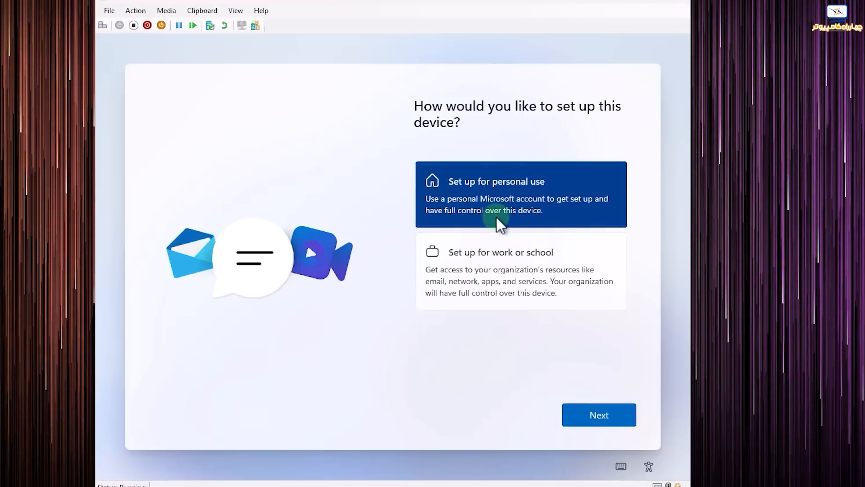
left_click(581, 414)
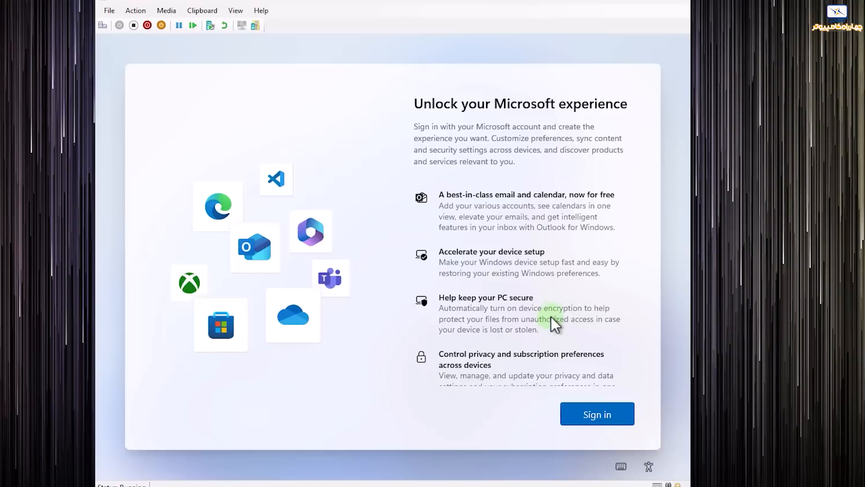
scroll(569, 271, "down", 3)
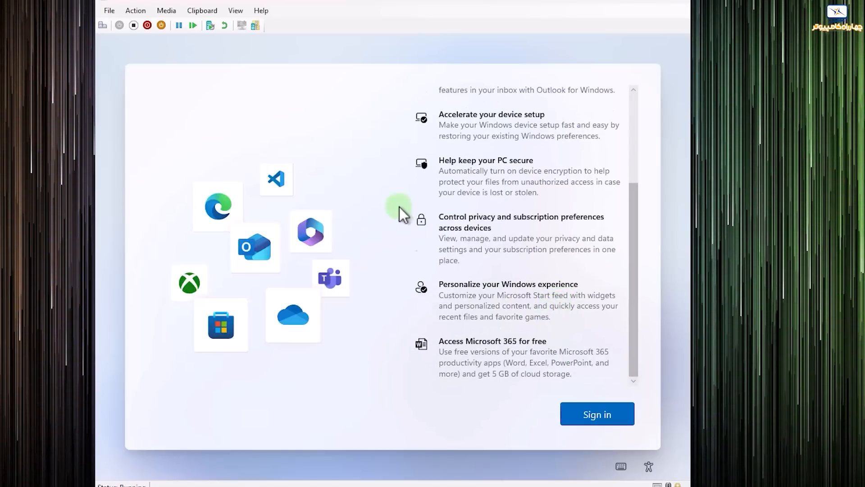
left_click(606, 410)
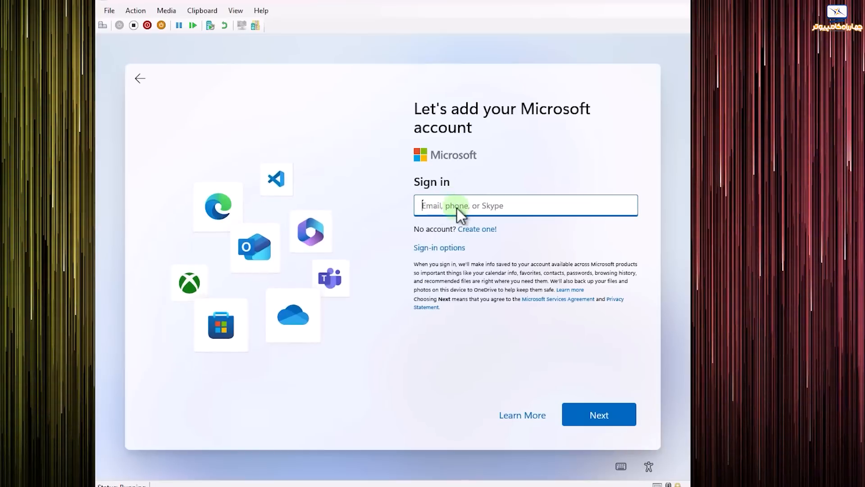
Check the other sign-in options, then enter and submit the Microsoft account's e-mail address.
left_click(439, 247)
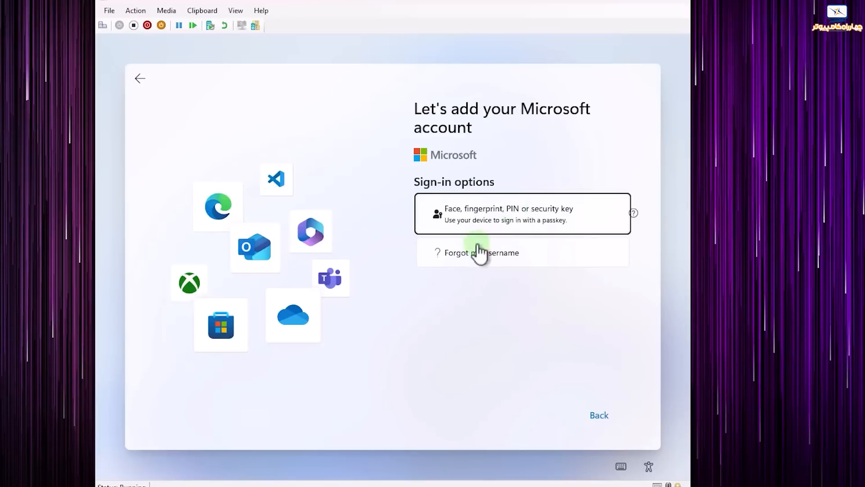
left_click(138, 80)
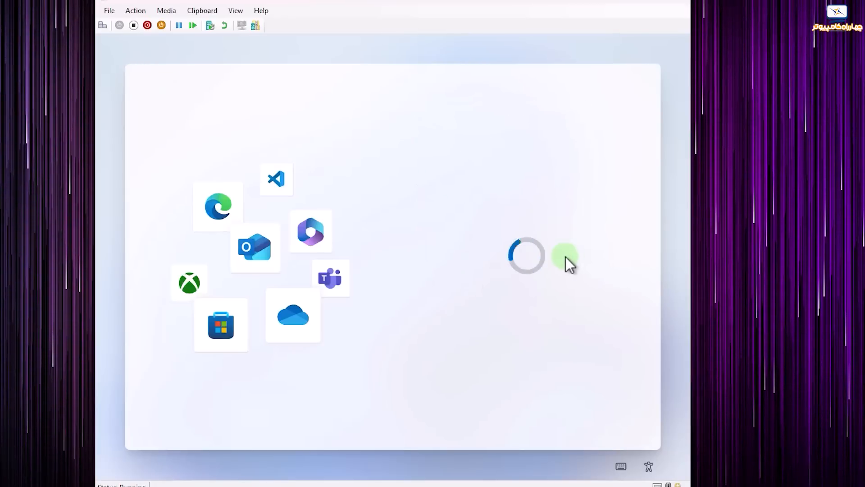
left_click(588, 412)
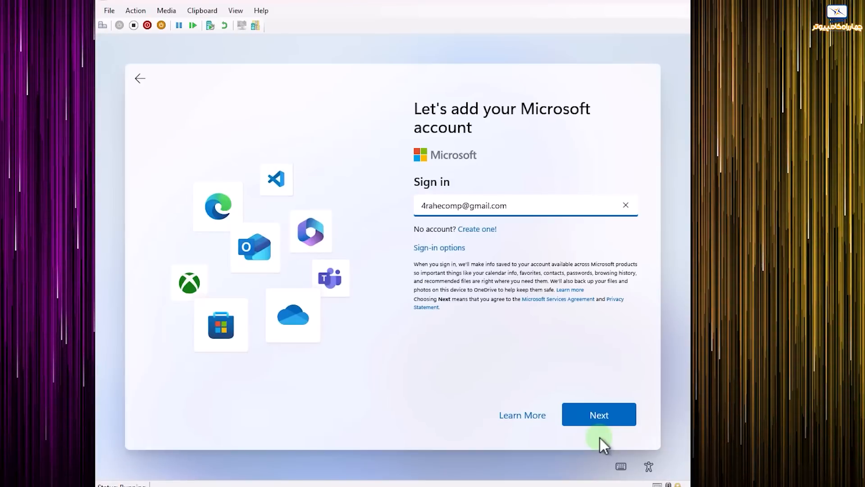
left_click(598, 416)
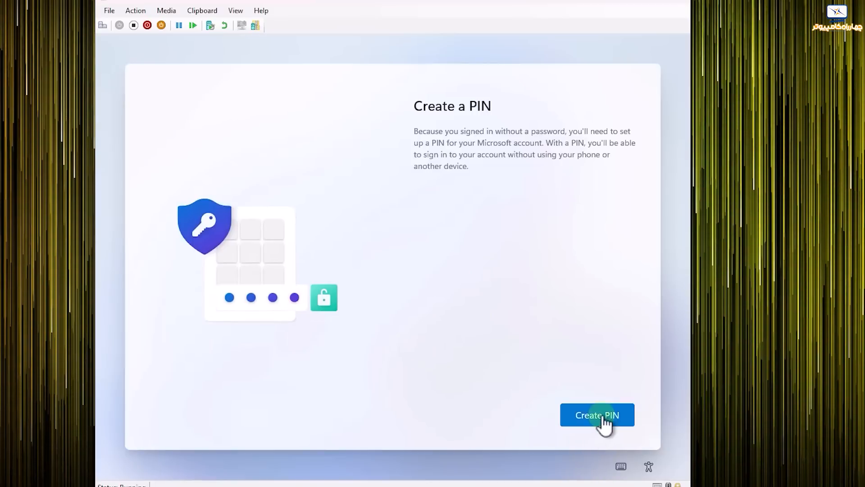
Create a digits-only four-digit PIN, without letters and symbols, and accept the default privacy settings.
left_click(602, 419)
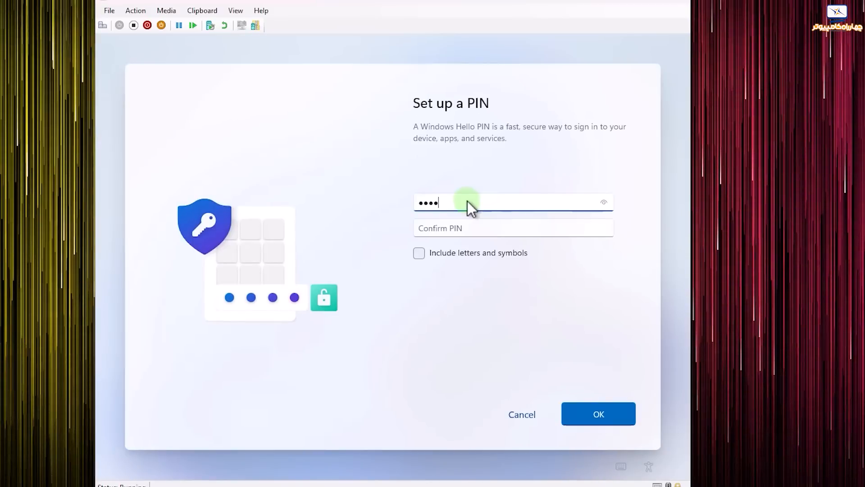
key("Tab")
type("1234")
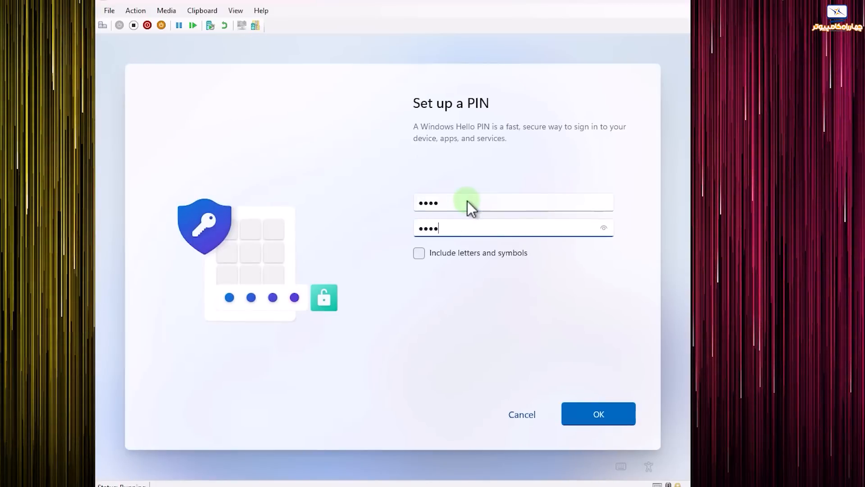
left_click(420, 253)
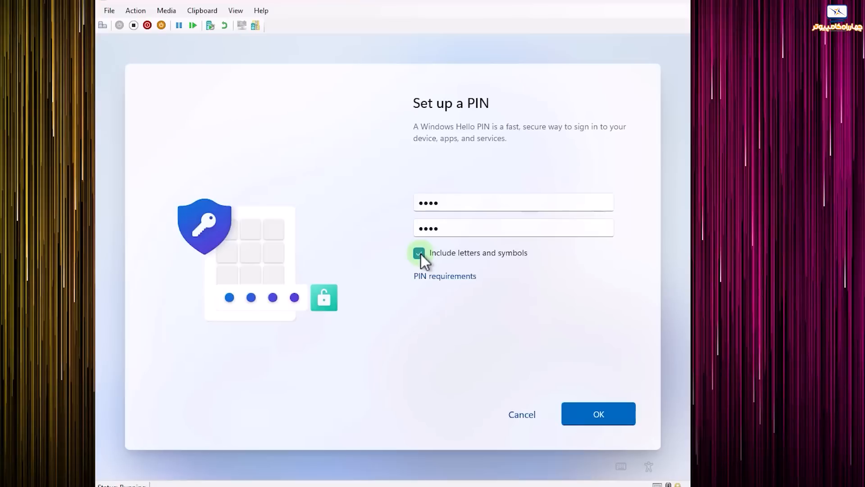
left_click(421, 253)
left_click(618, 423)
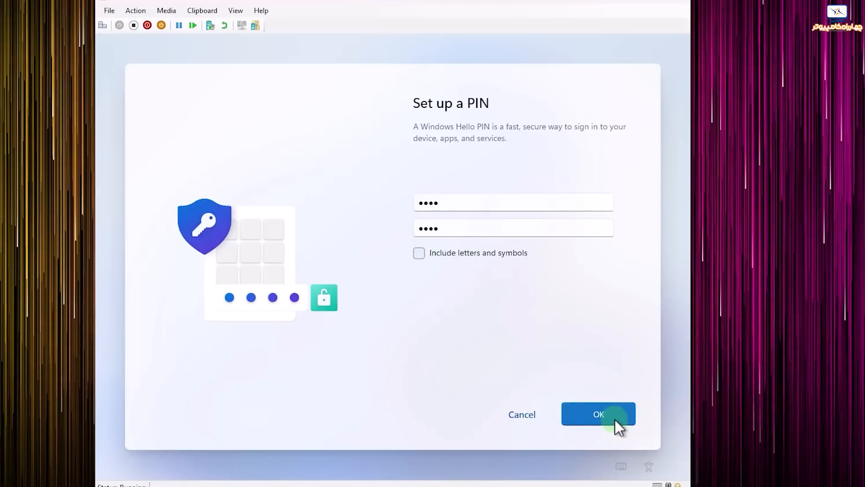
left_click(591, 420)
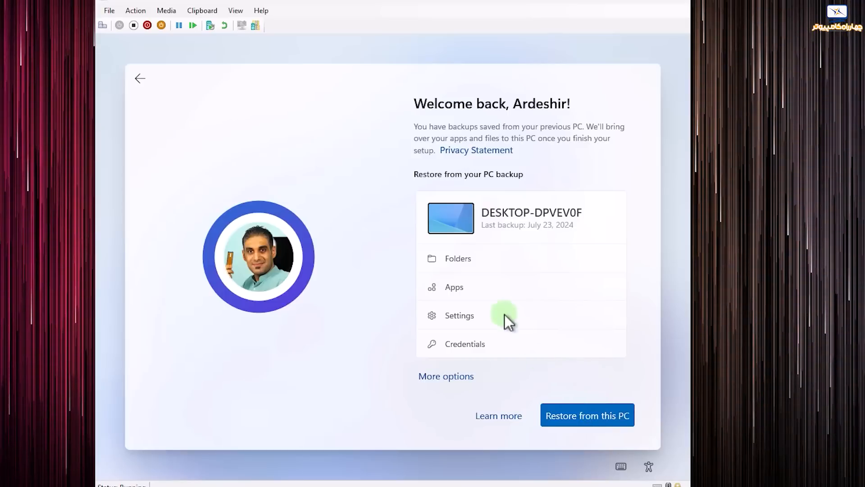
Review the available backups, then choose and confirm 'Set up as a new PC'.
left_click(429, 376)
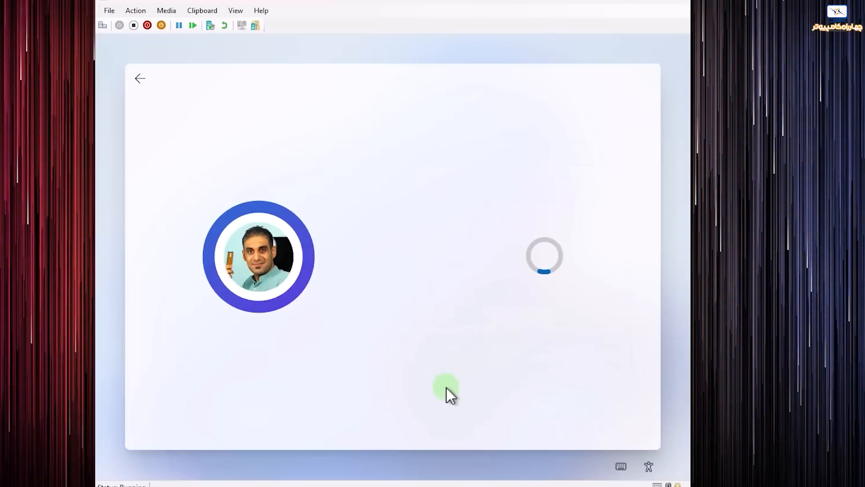
scroll(558, 316, "down", 6)
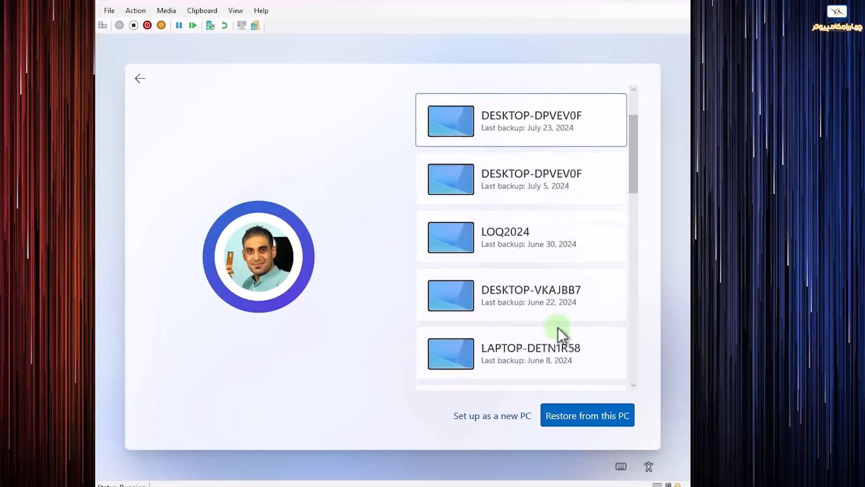
left_click(510, 418)
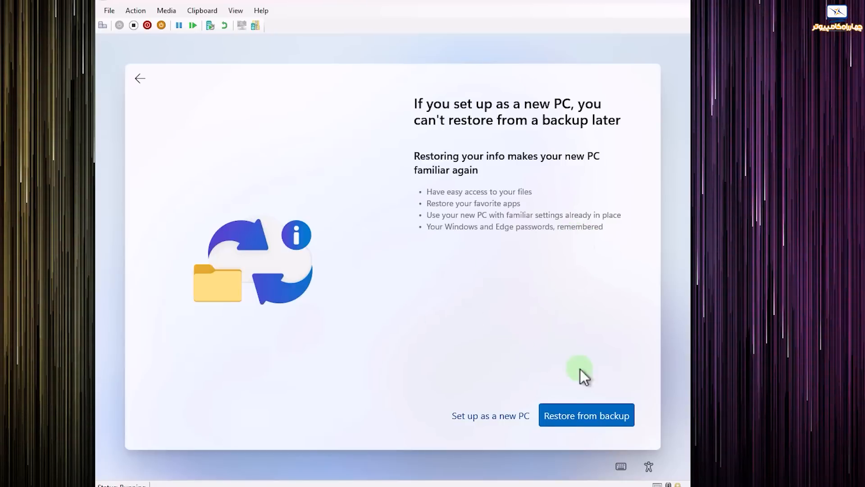
left_click(490, 416)
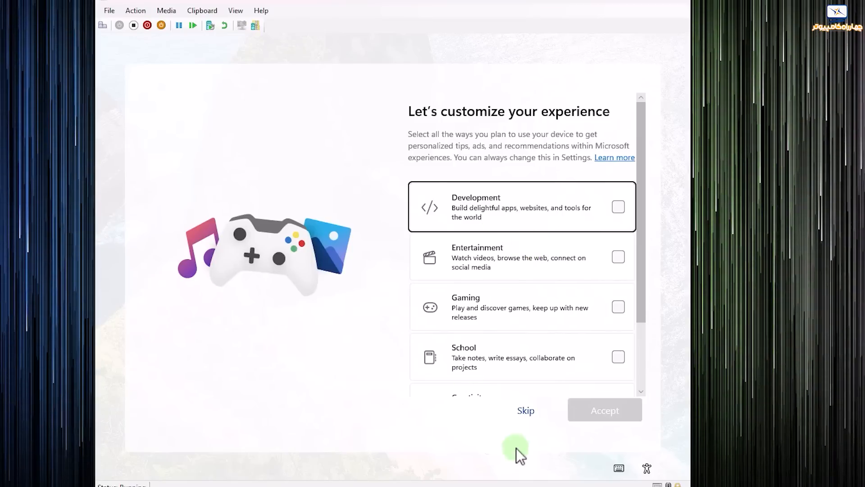
Skip the customization and phone-linking pages and answer the Edge browsing data offer.
left_click(526, 410)
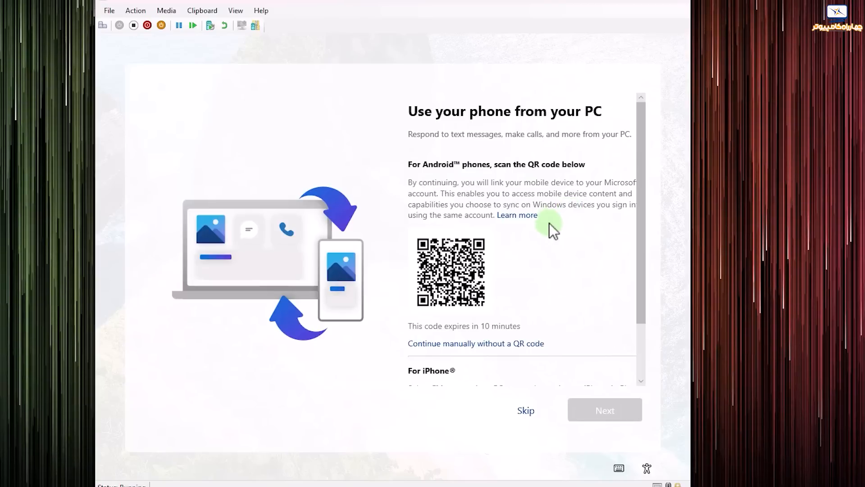
left_click_drag(642, 215, 648, 288)
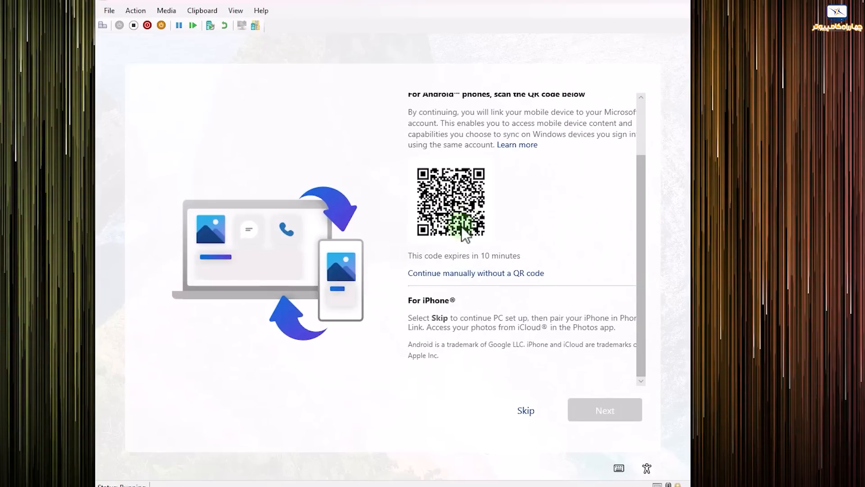
left_click(525, 411)
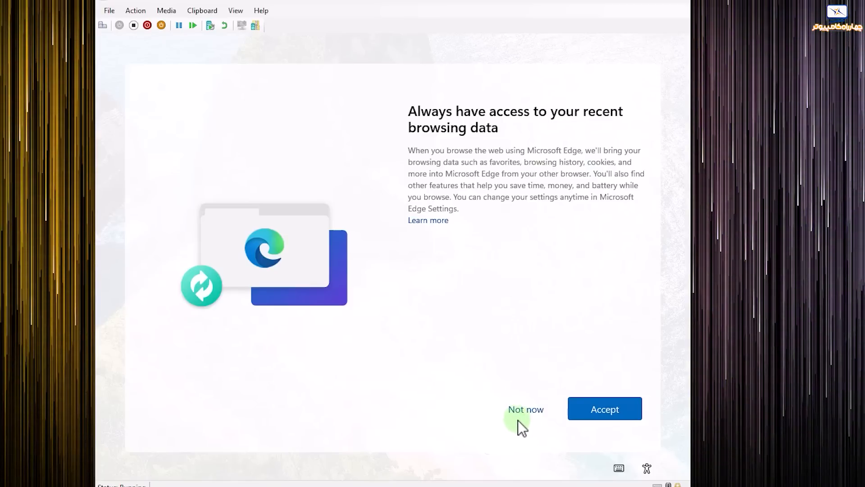
left_click(610, 407)
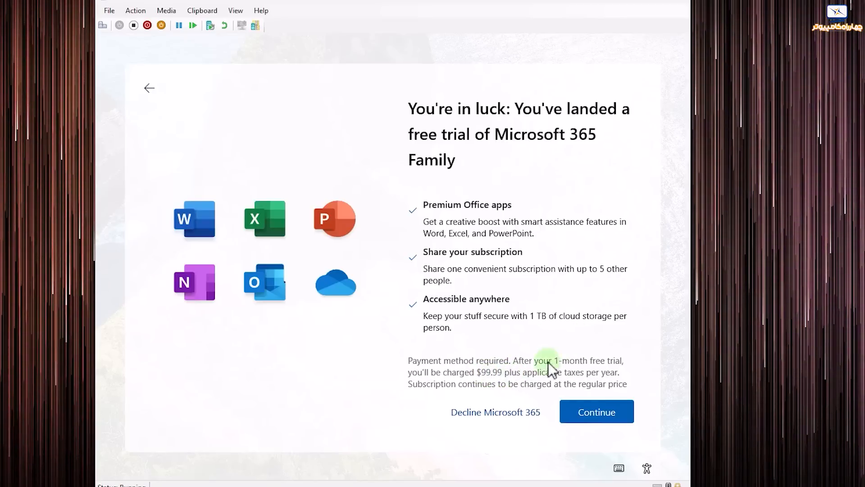
Decline the Microsoft 365 Family and Basic offers and skip PC Game Pass.
left_click(485, 412)
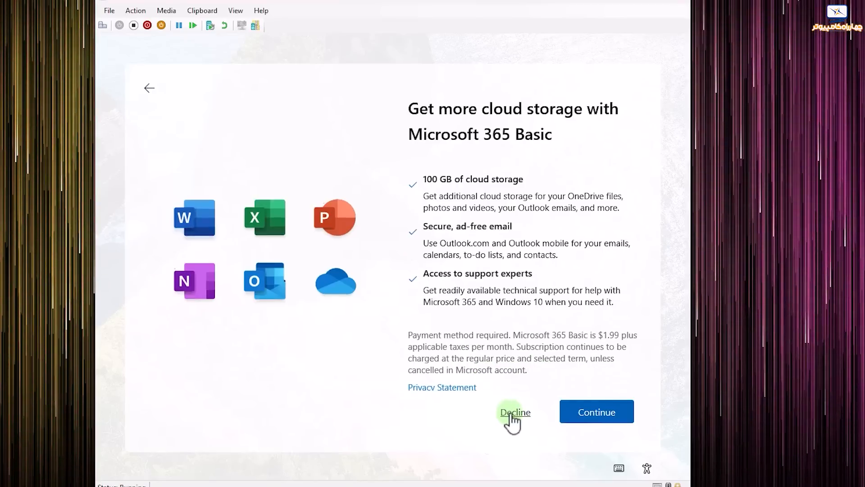
left_click(513, 413)
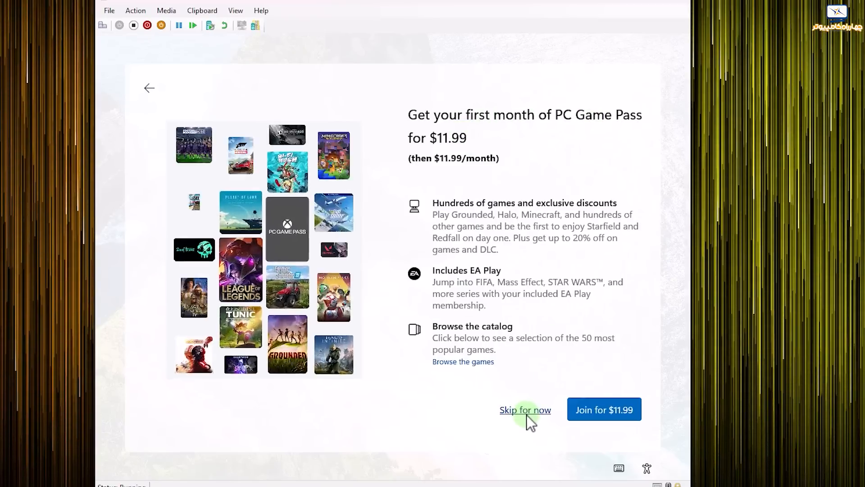
left_click(527, 413)
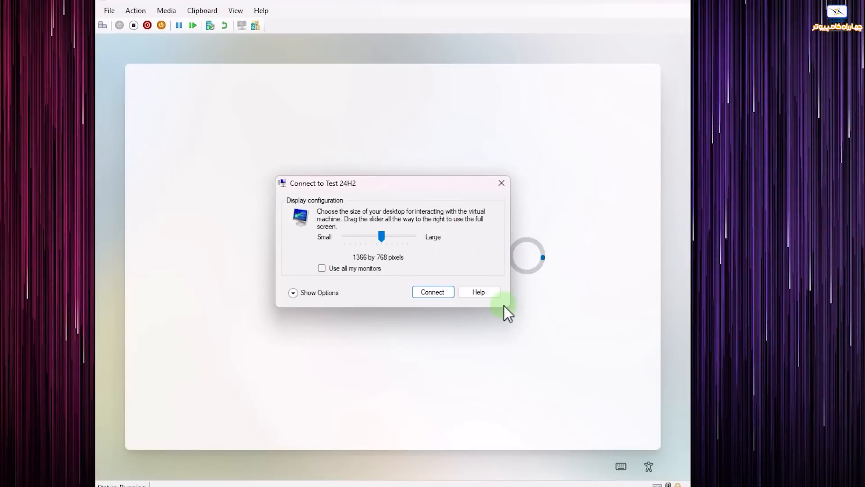
Connect to the Test 24H2 VM display and run winver from the Run box.
left_click(430, 294)
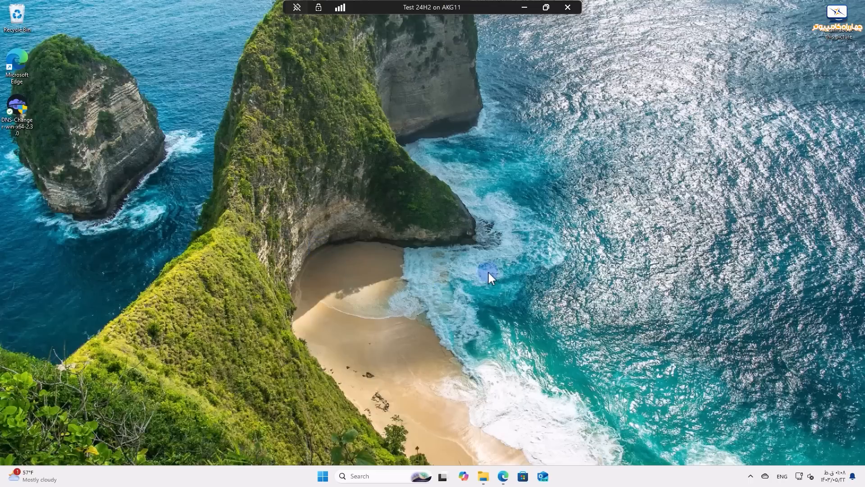
key("super+r")
type("winver")
key("Return")
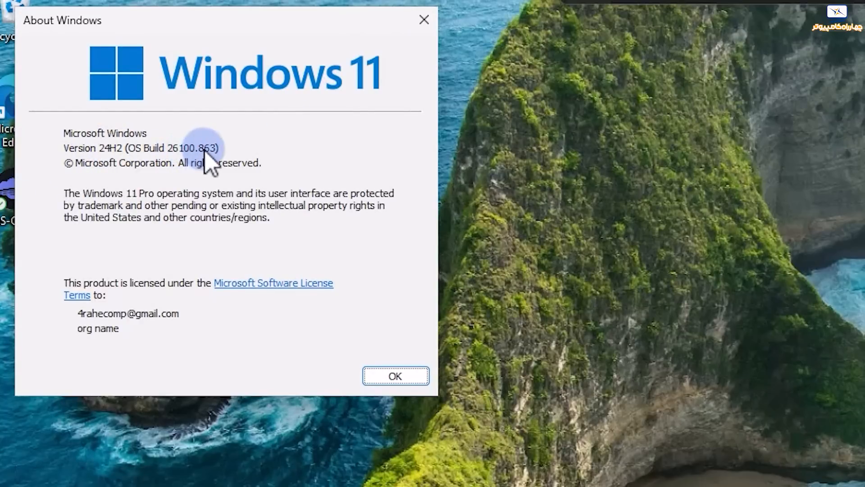
Close the About Windows dialog showing Version 24H2, OS Build 26100.863.
left_click(424, 20)
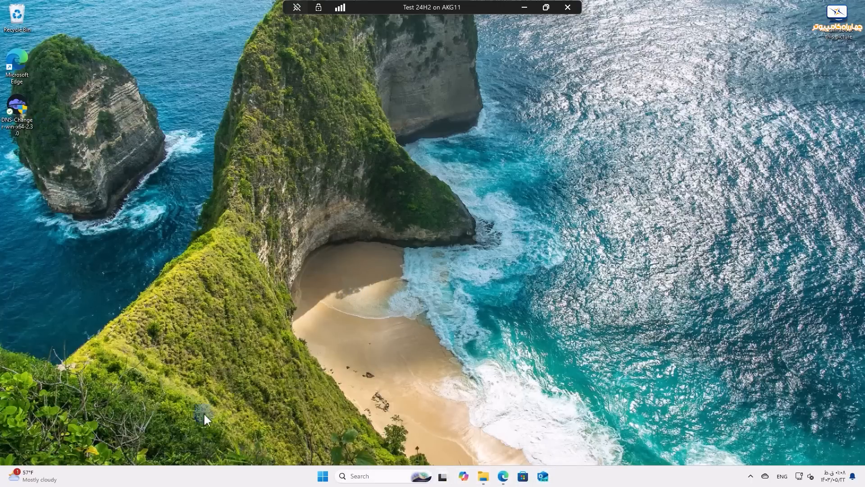
Look over the DNS-Changer desktop icon's menu, then launch File Explorer on the SHARE FTP folder.
left_click(323, 476)
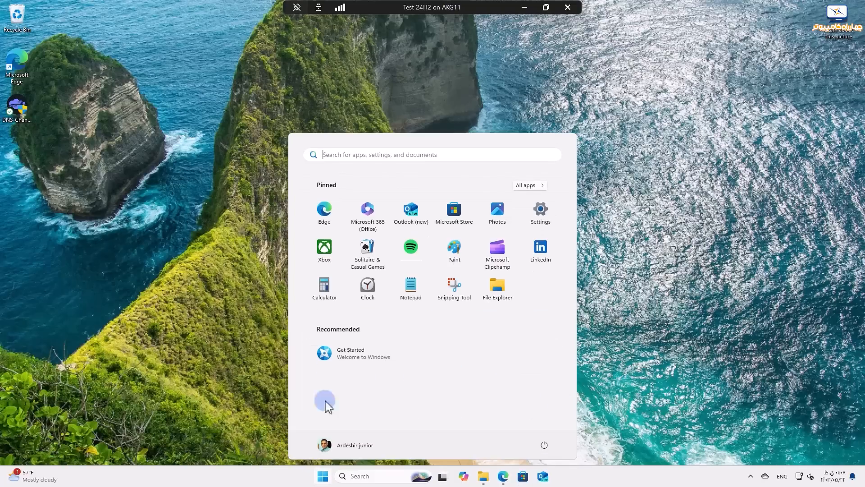
left_click(23, 117)
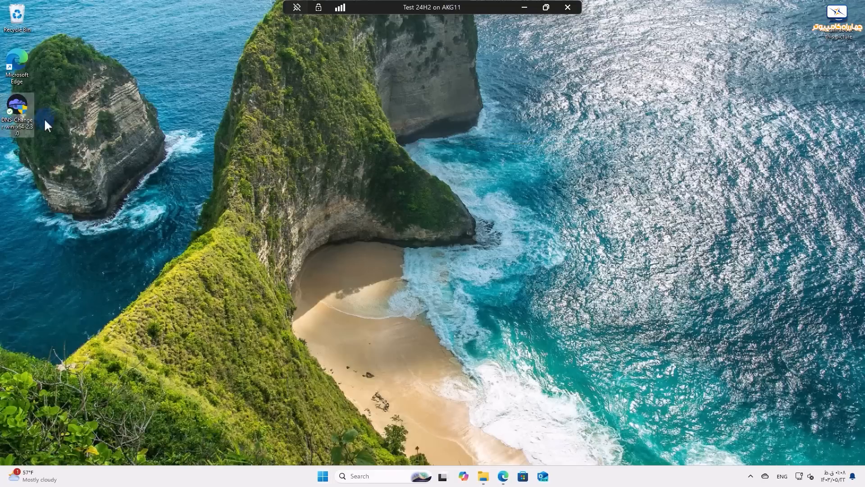
right_click(20, 108)
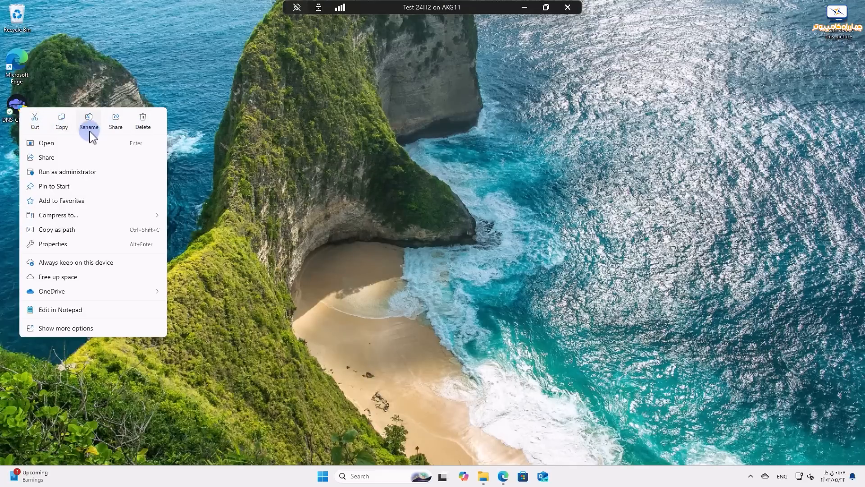
left_click(315, 169)
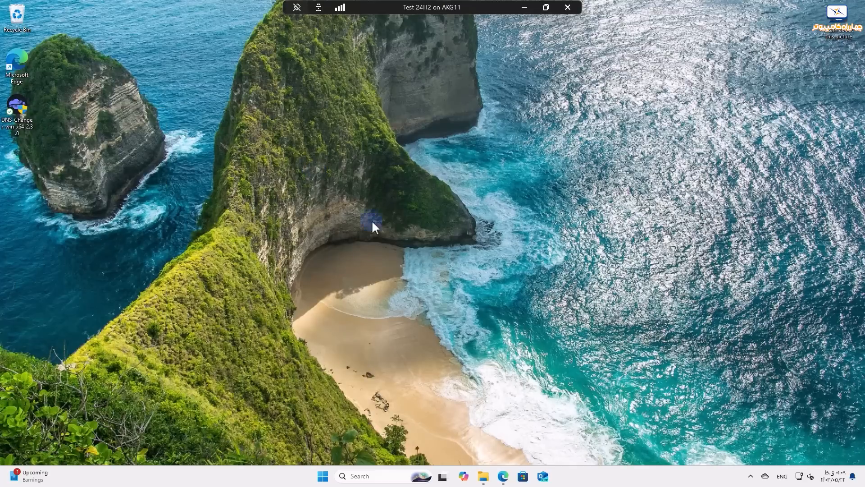
left_click(481, 480)
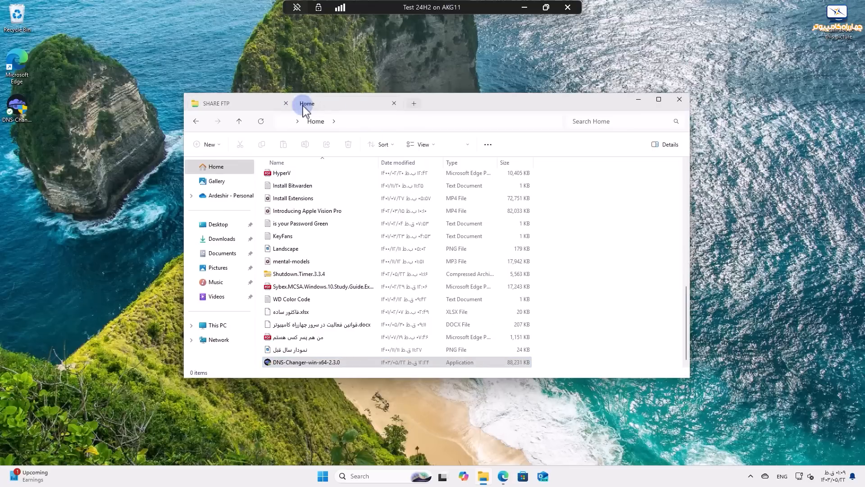
Open a new Home tab, drag it out into its own window, then try docking it back.
left_click(301, 104)
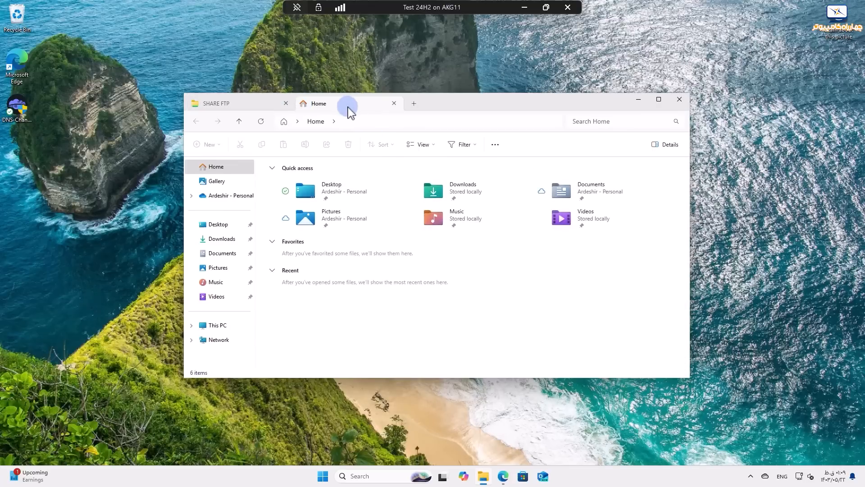
left_click_drag(351, 109, 625, 68)
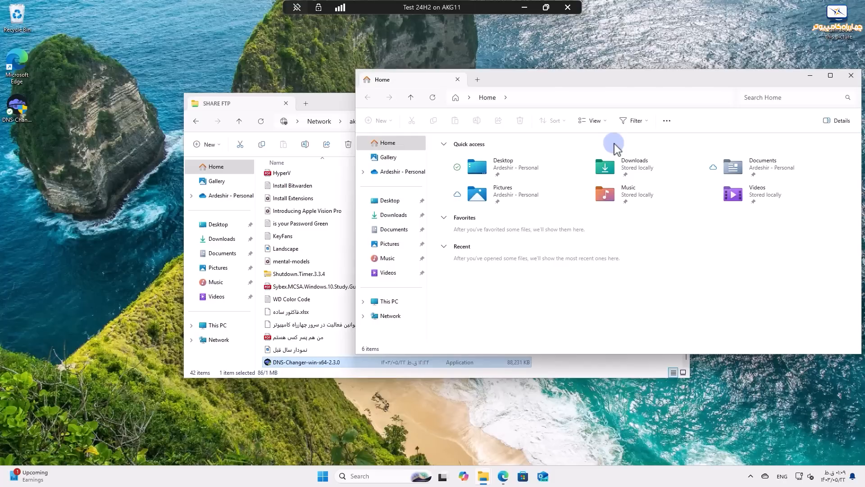
left_click_drag(410, 83, 325, 106)
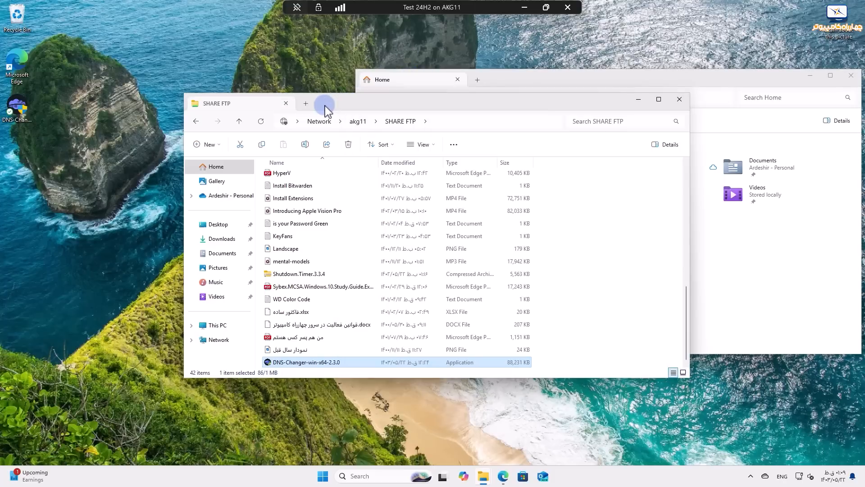